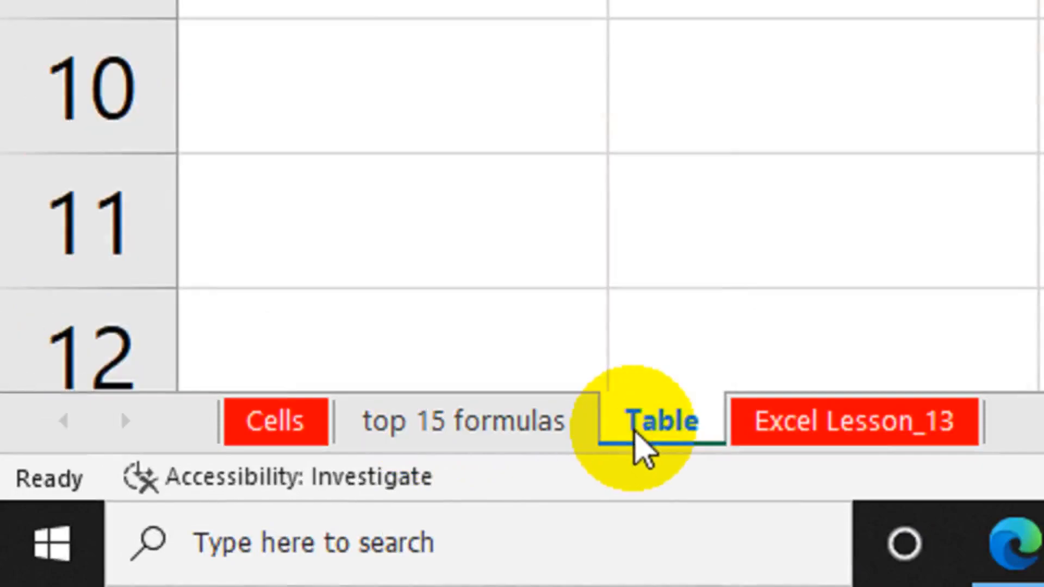
Flip through the Table, Excel Lesson_13 and top 15 formulas sheets, then return to Cells and try its link
click(808, 430)
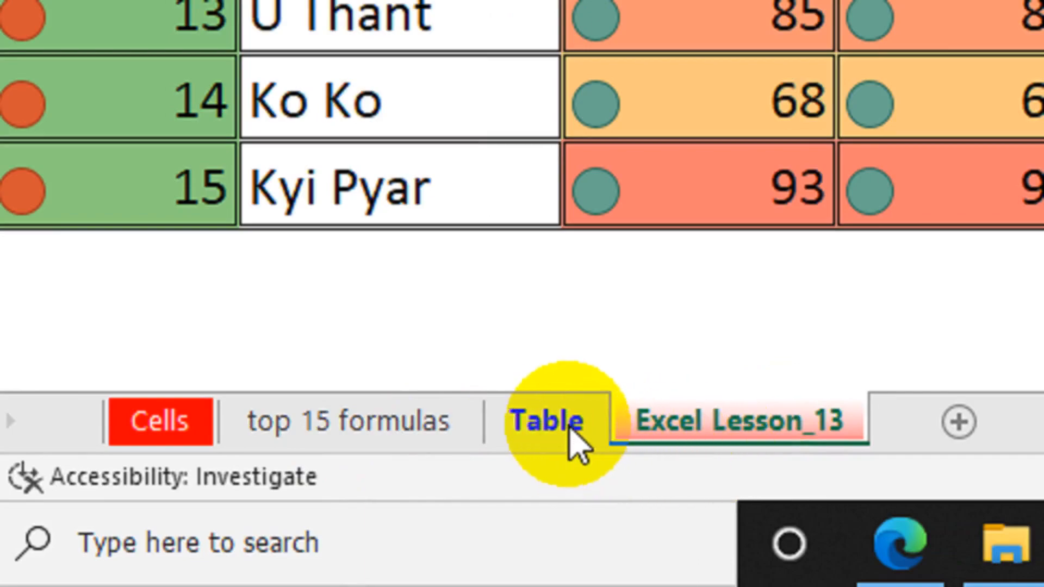
click(578, 441)
click(662, 427)
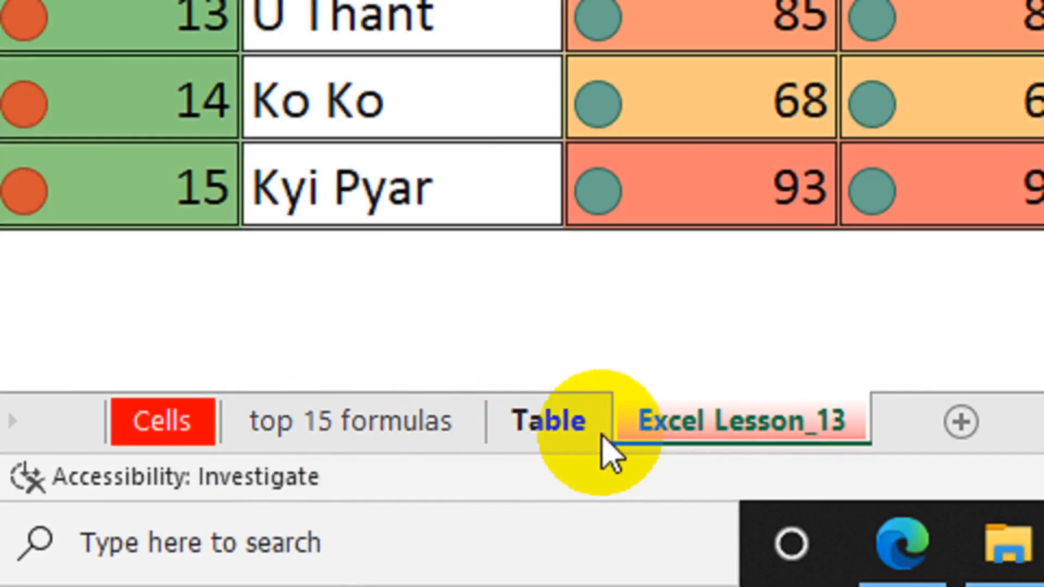
click(564, 441)
click(382, 440)
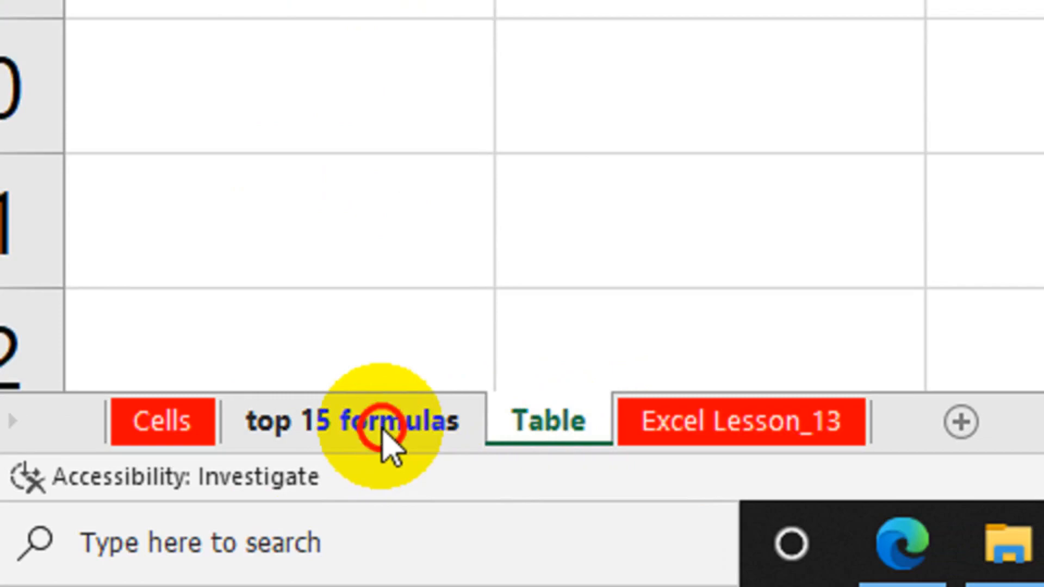
click(179, 427)
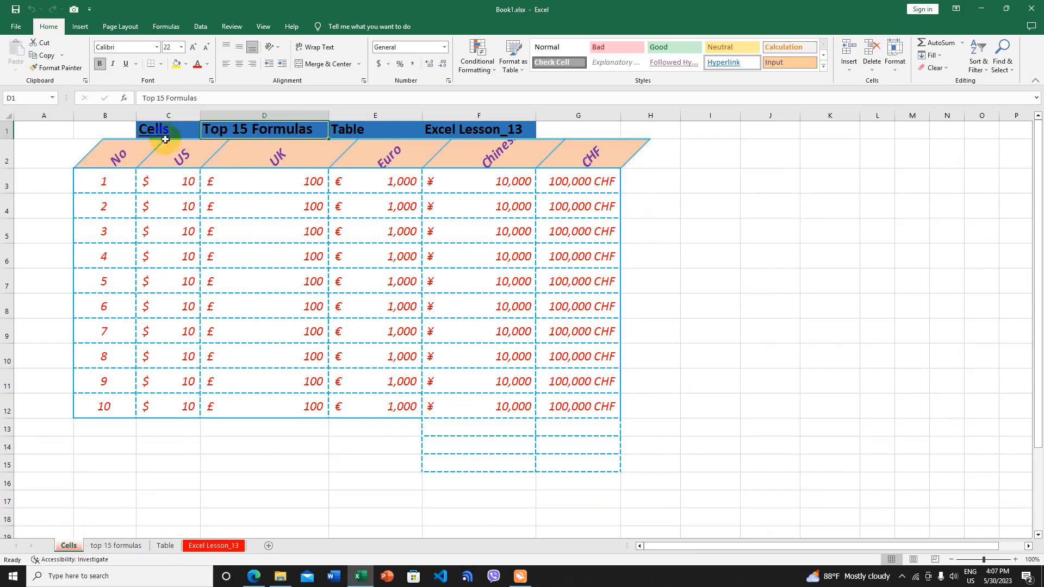
click(150, 129)
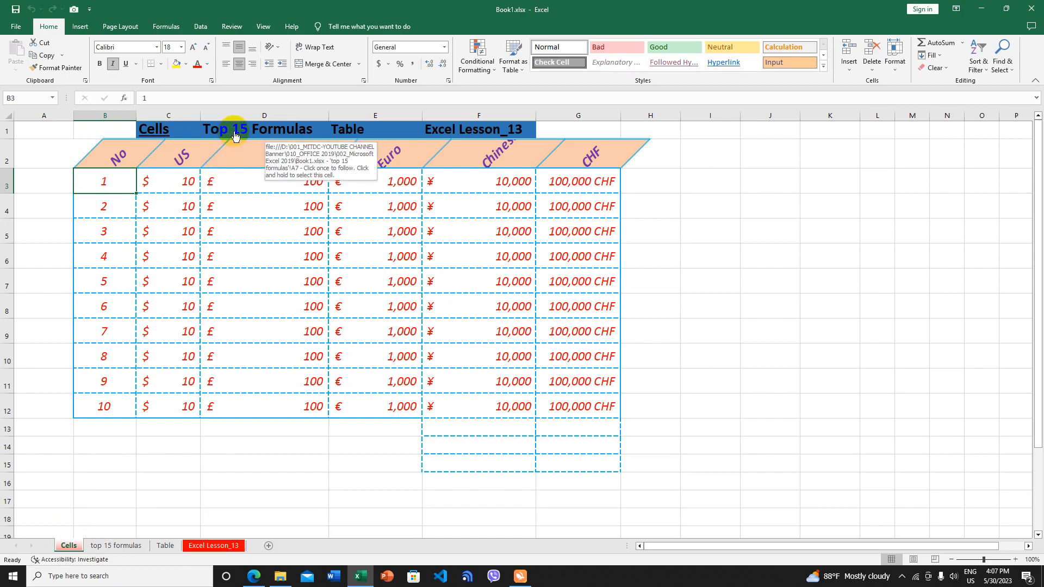
click(235, 136)
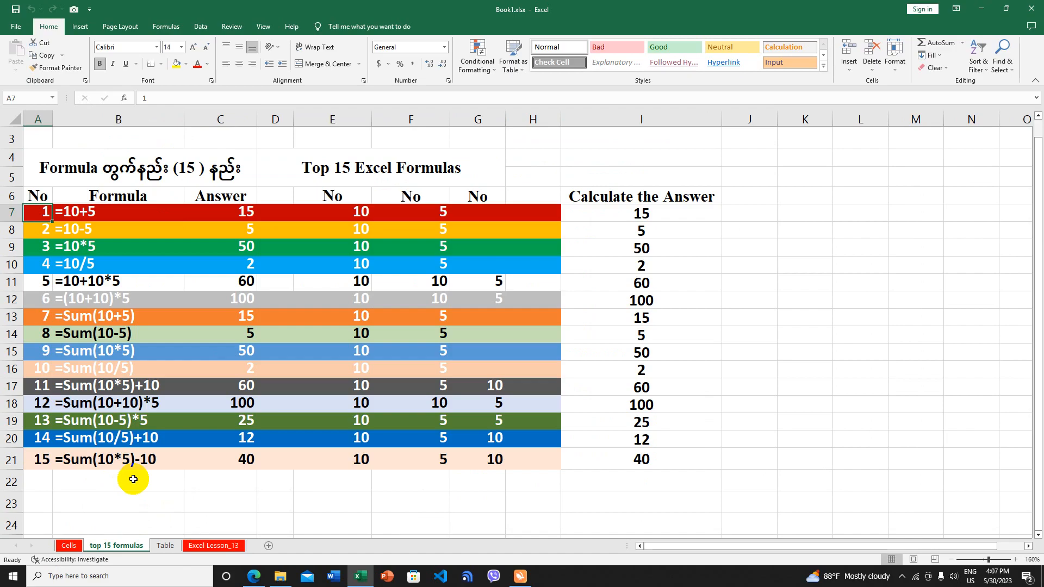
click(69, 546)
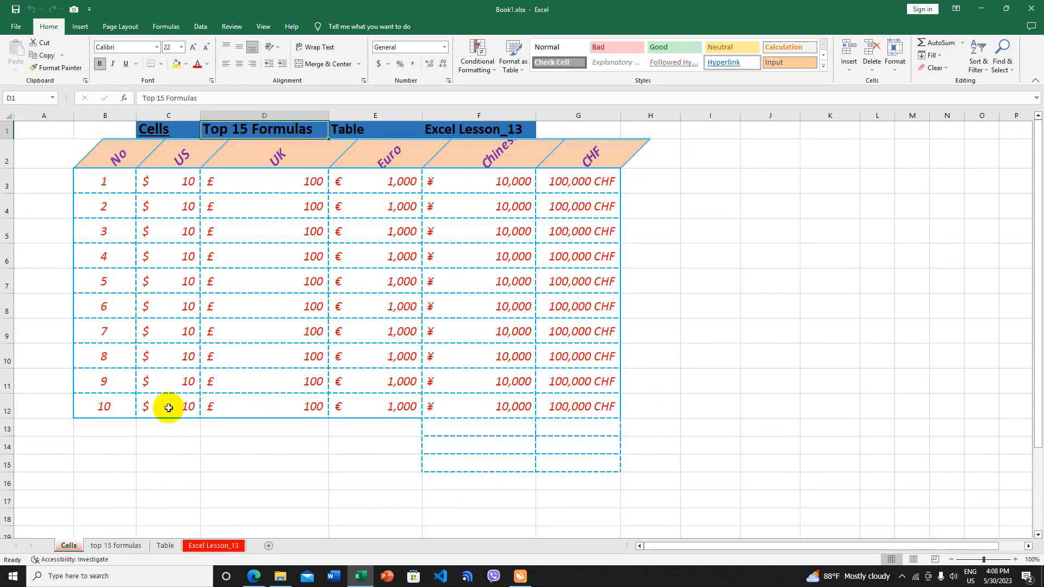
click(150, 135)
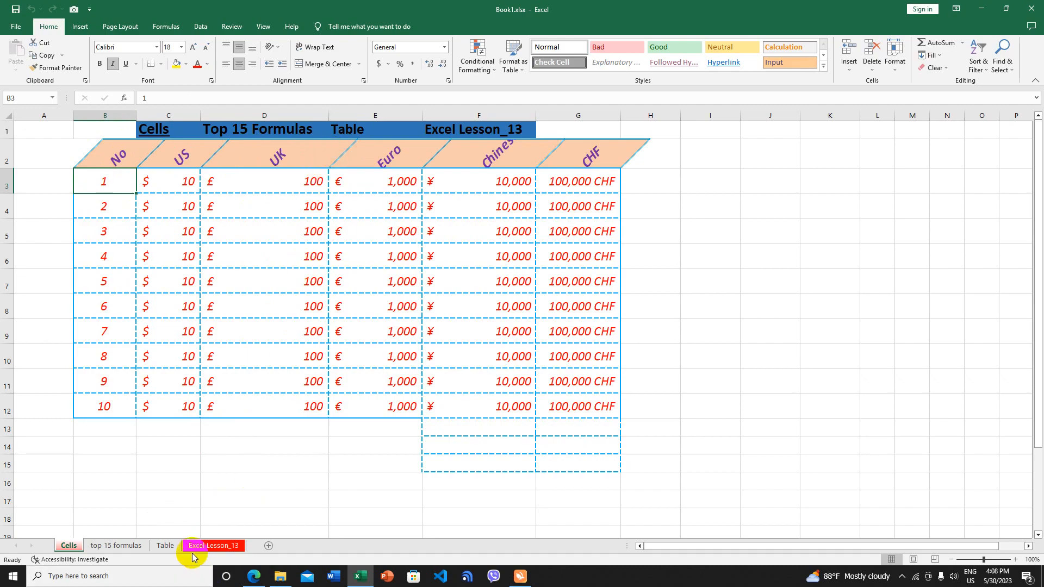
click(363, 131)
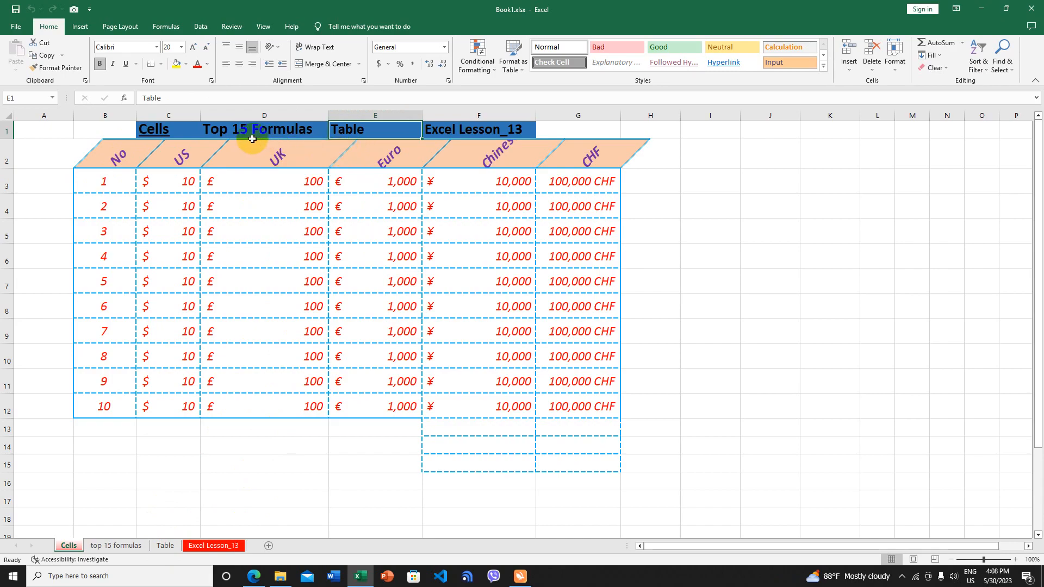
mouse_move(256, 135)
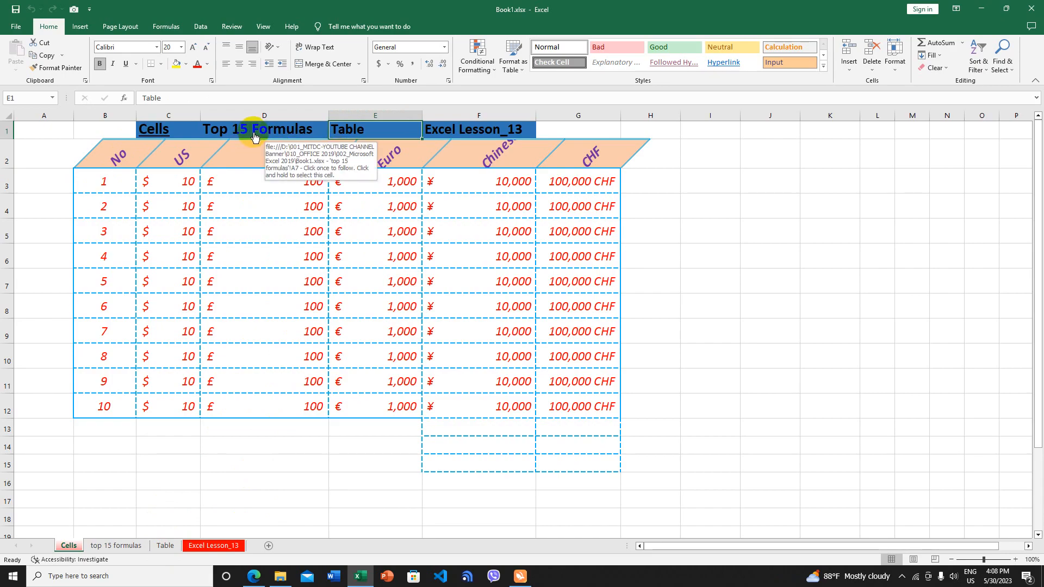
click(258, 135)
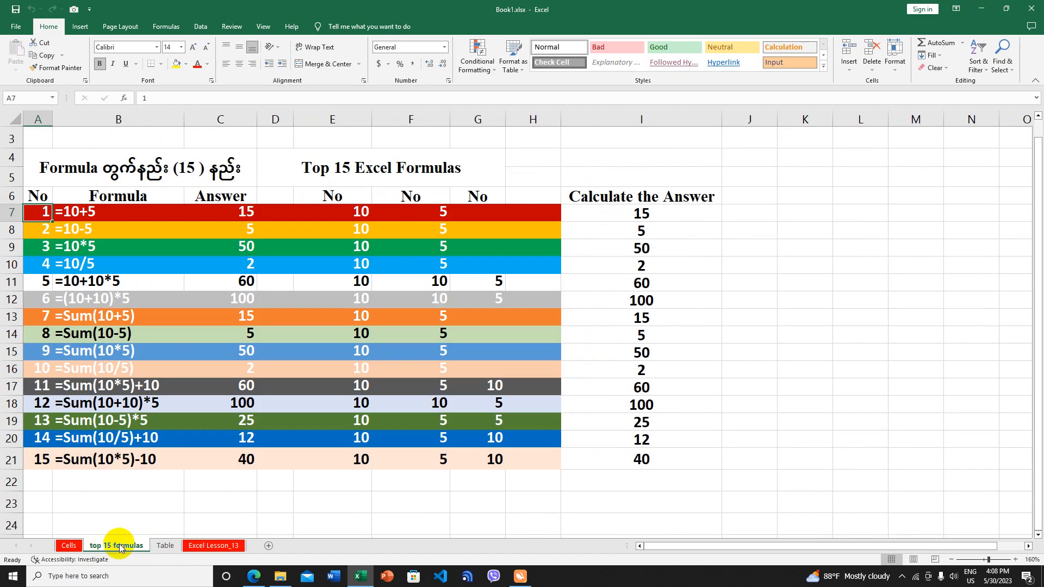
click(38, 212)
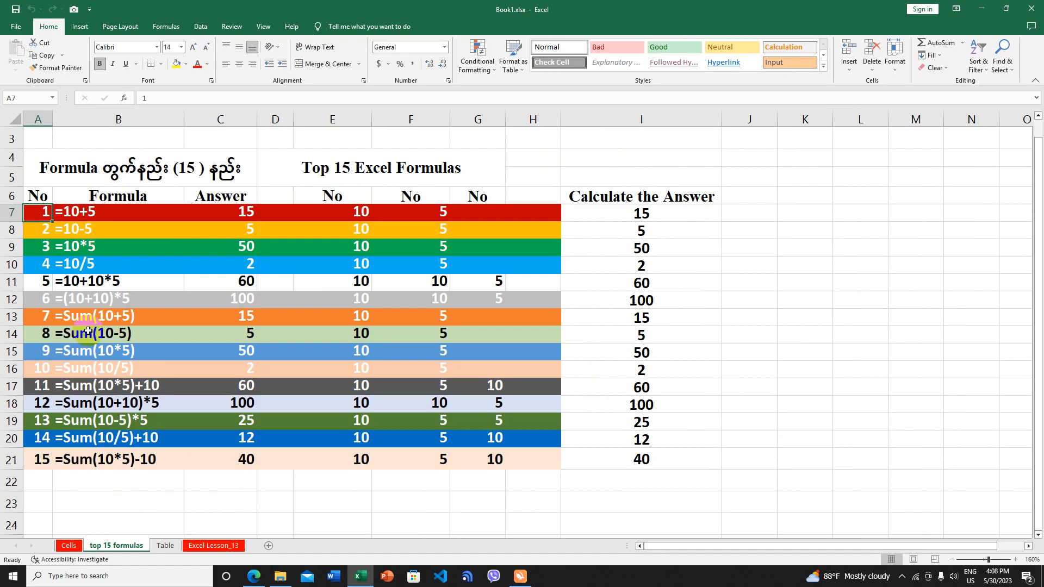
click(68, 546)
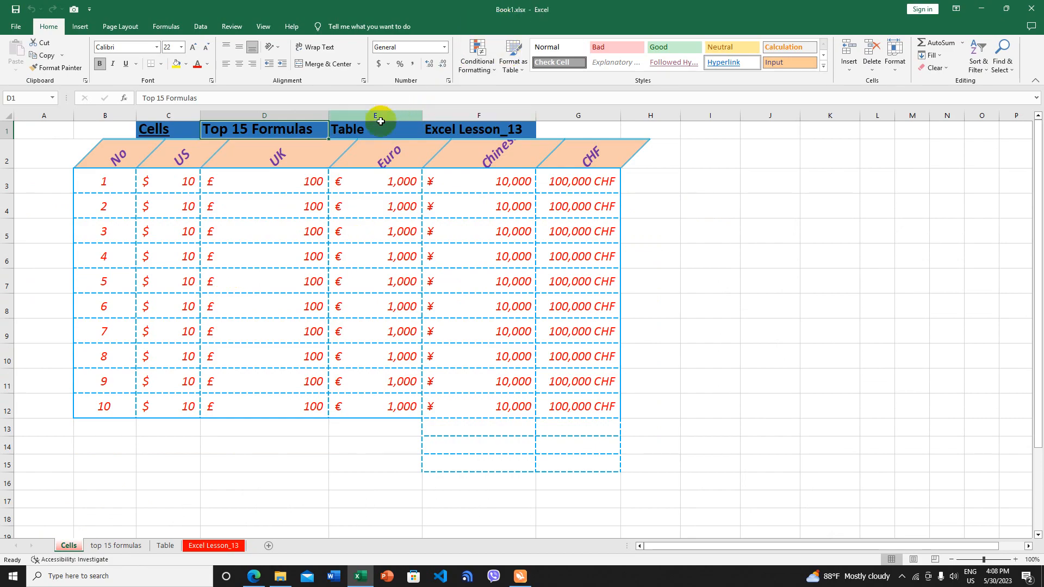
Select the Table heading in E1, show the Insert ribbon, and bring up E1's shortcut menu
click(362, 131)
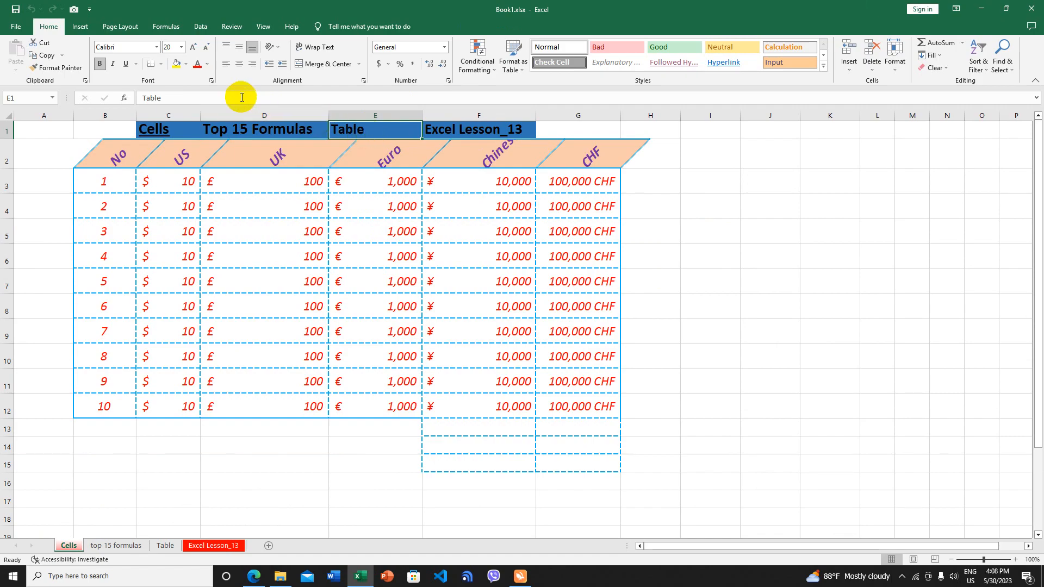
click(82, 28)
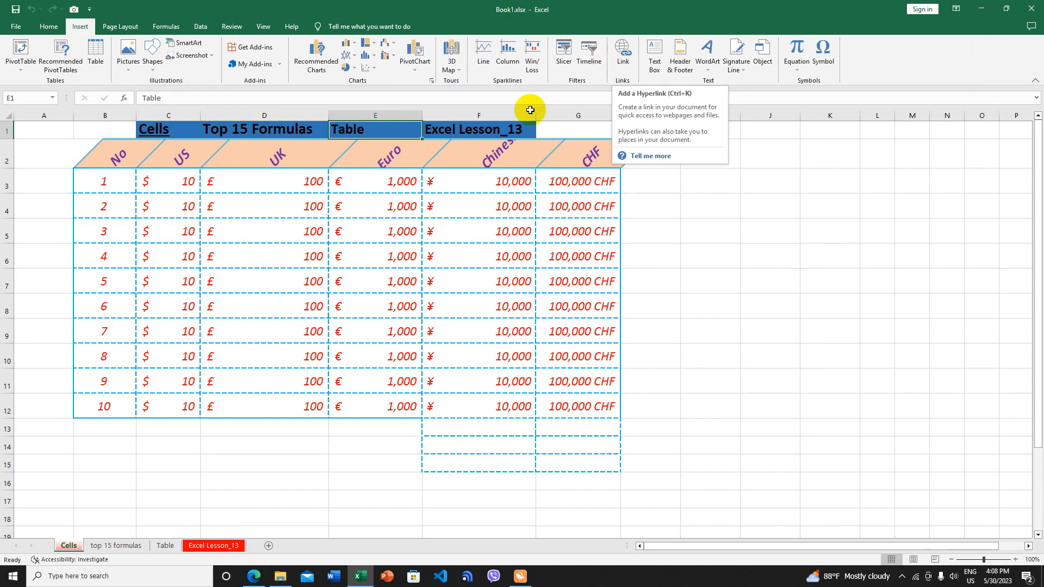
right_click(347, 129)
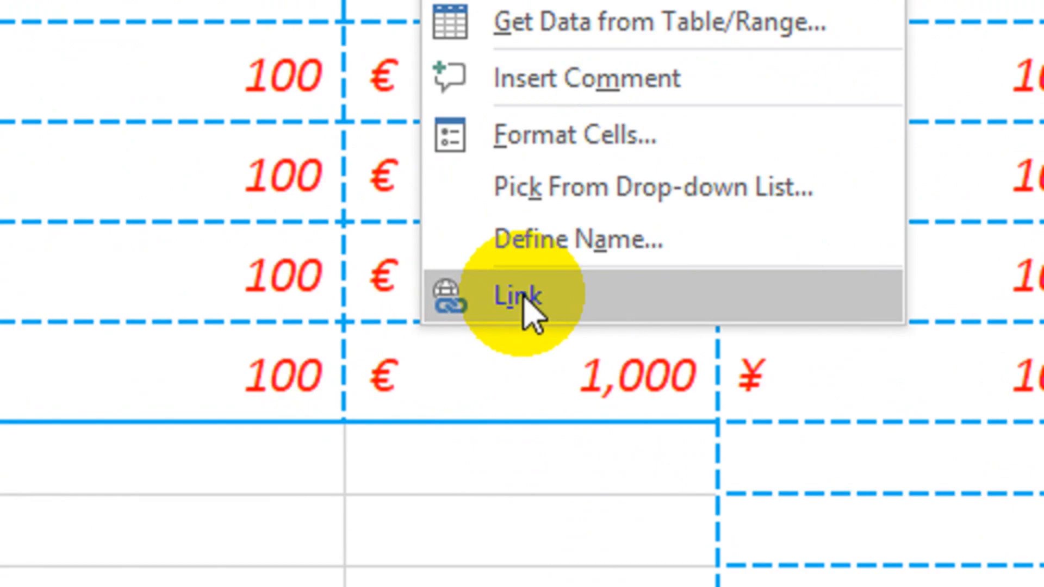
Hyperlink E1 to cell A1 of the Table sheet and follow the new link
click(590, 299)
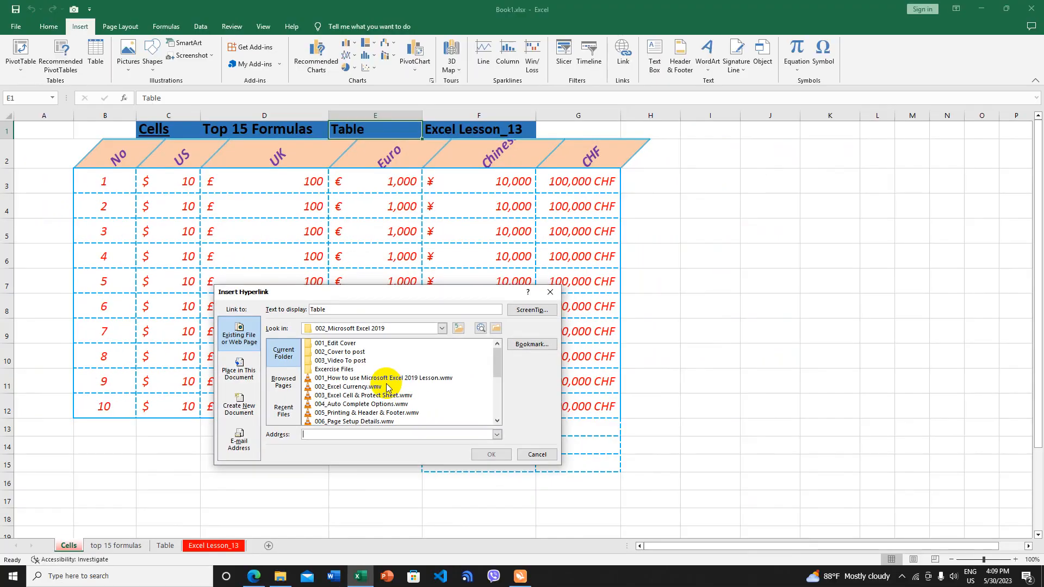
click(242, 371)
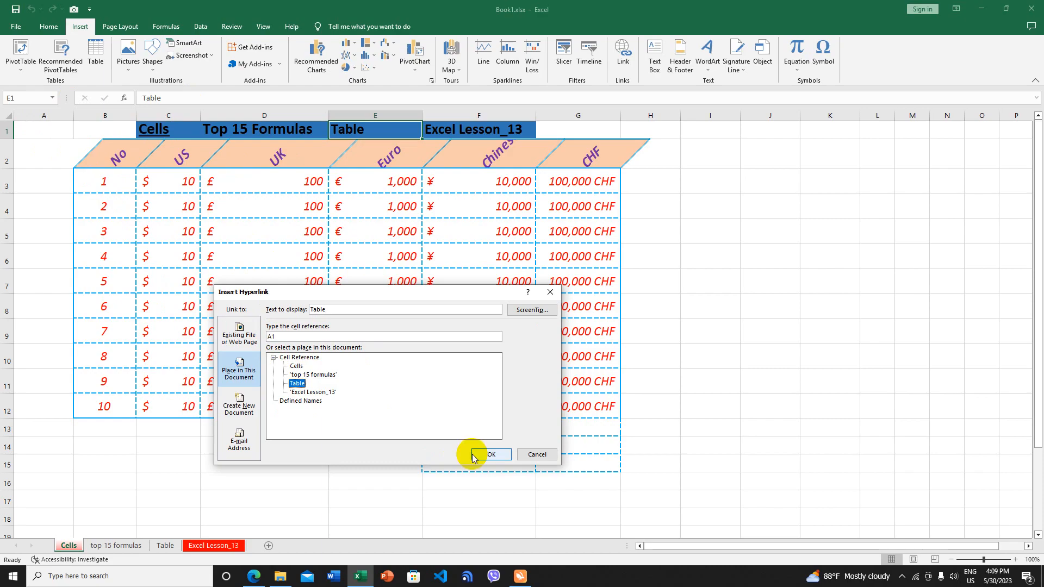
click(523, 456)
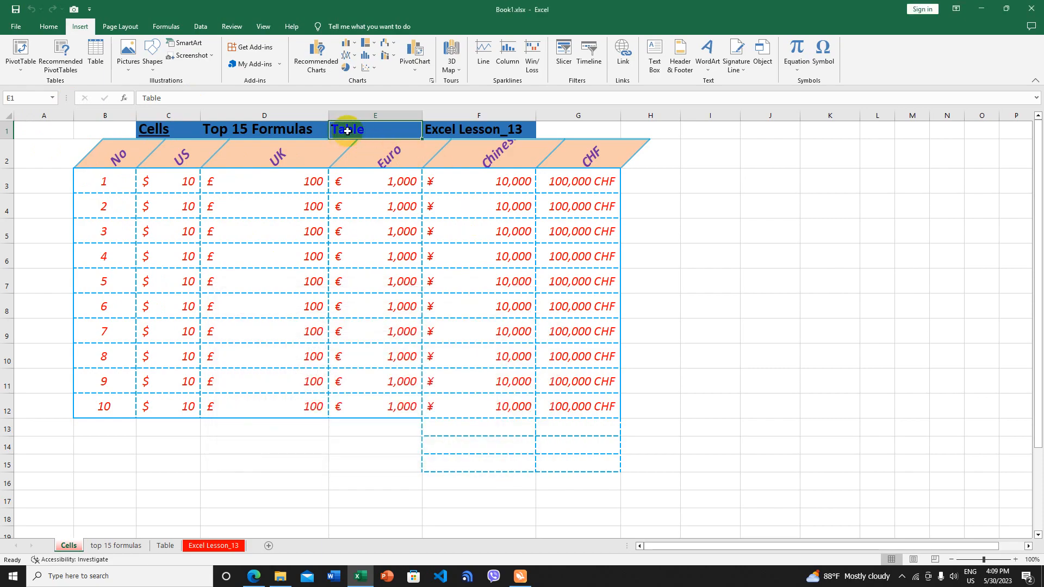
click(166, 546)
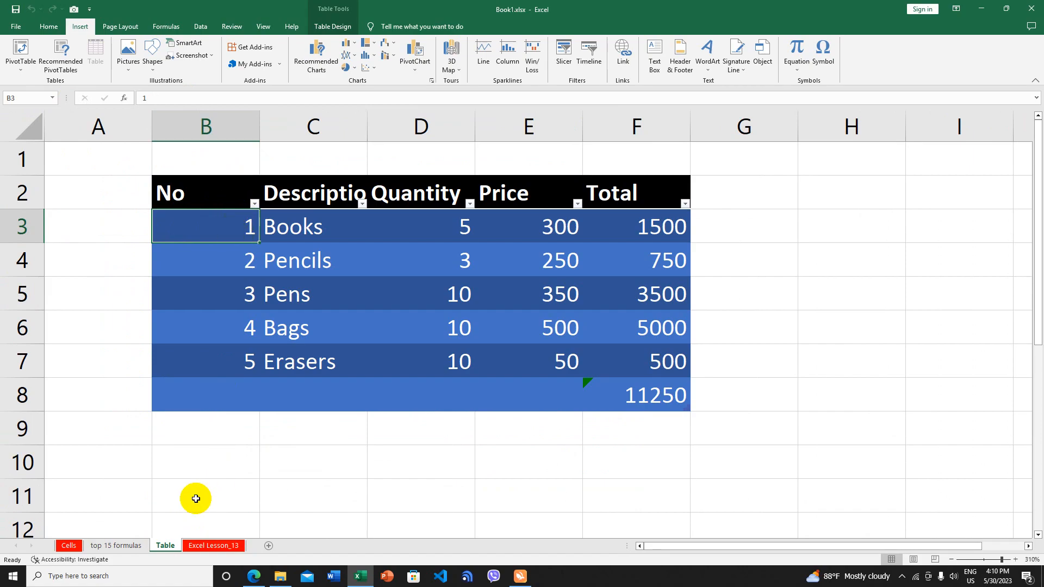
Back on Cells, change the E1 link's target to cell B3 of the Table sheet
click(70, 546)
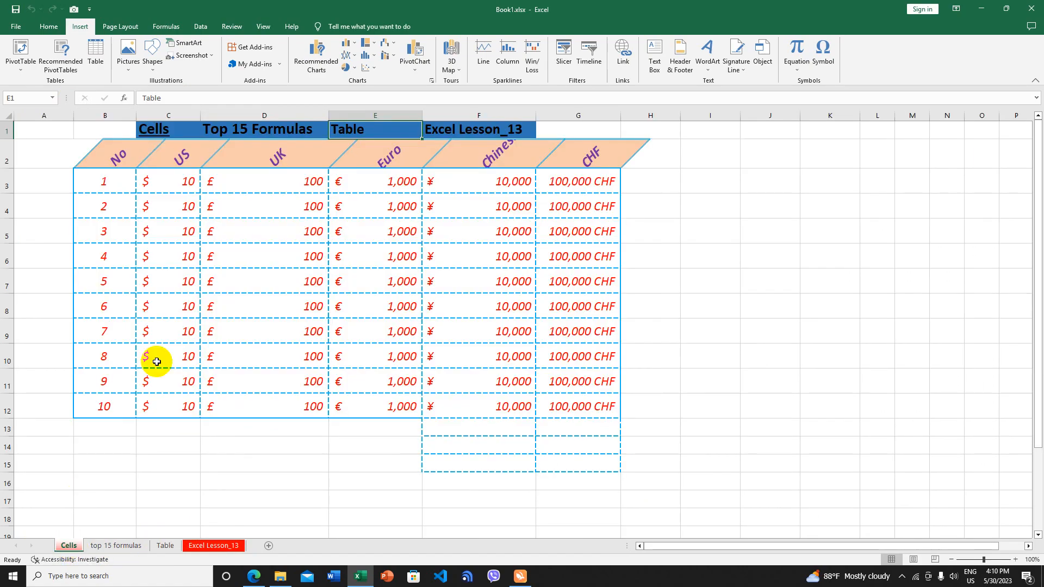
right_click(358, 131)
click(401, 387)
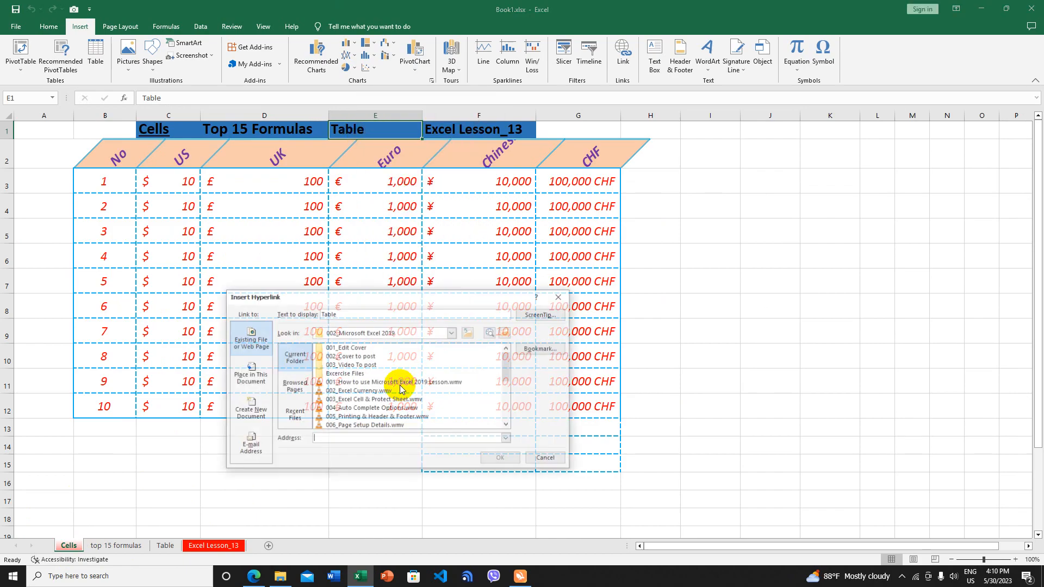
click(251, 375)
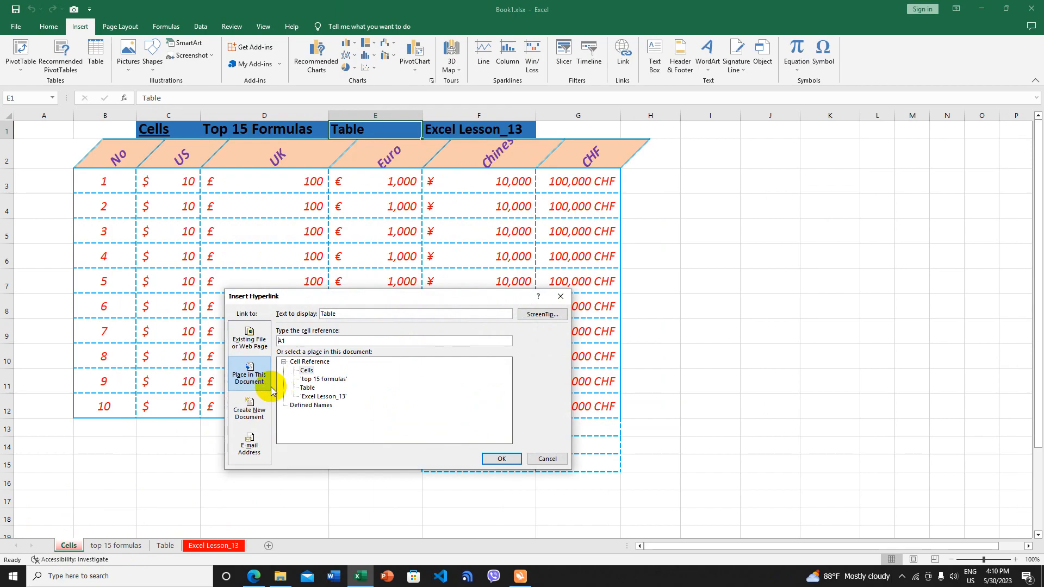
click(305, 388)
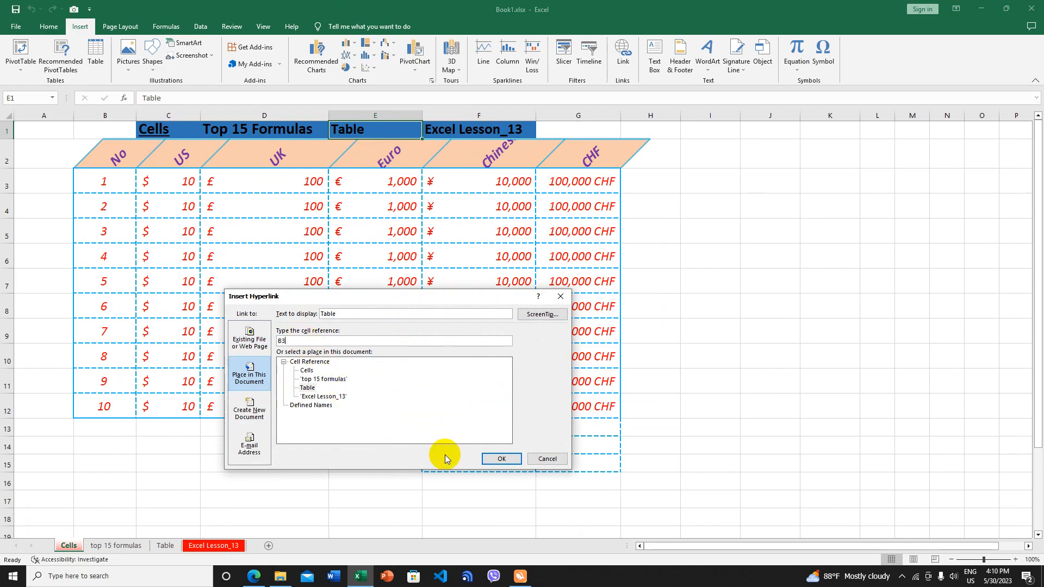
click(502, 459)
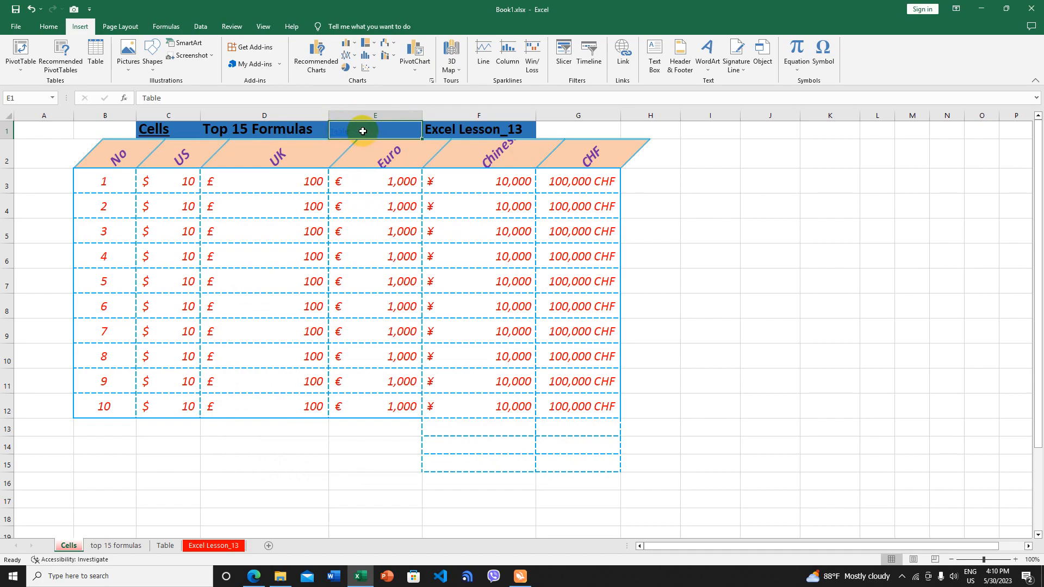
click(48, 26)
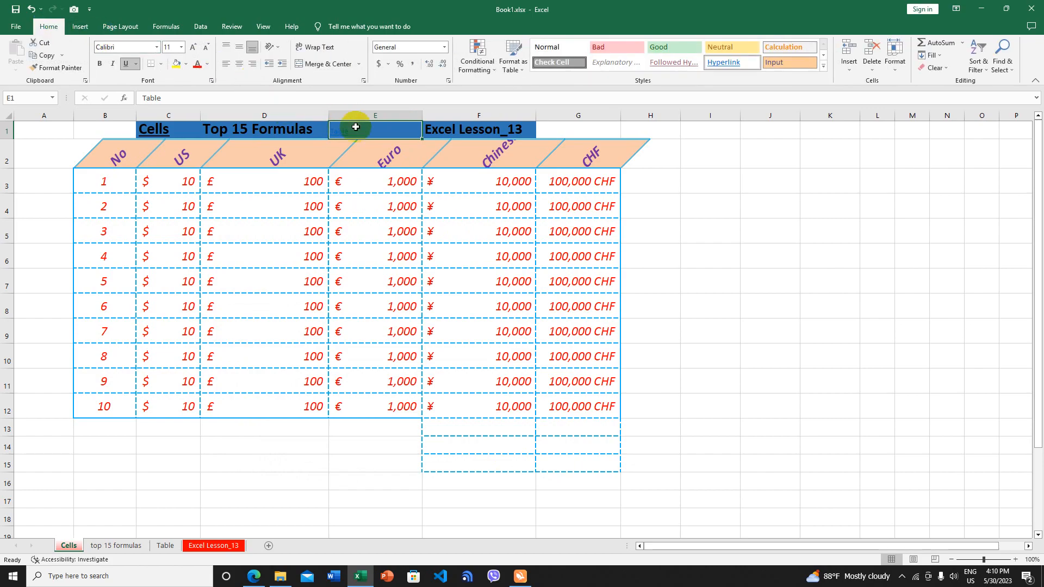
Format the E1 Table heading as 22 pt, automatic colour, no underline, then test the Top 15 Formulas link
click(207, 64)
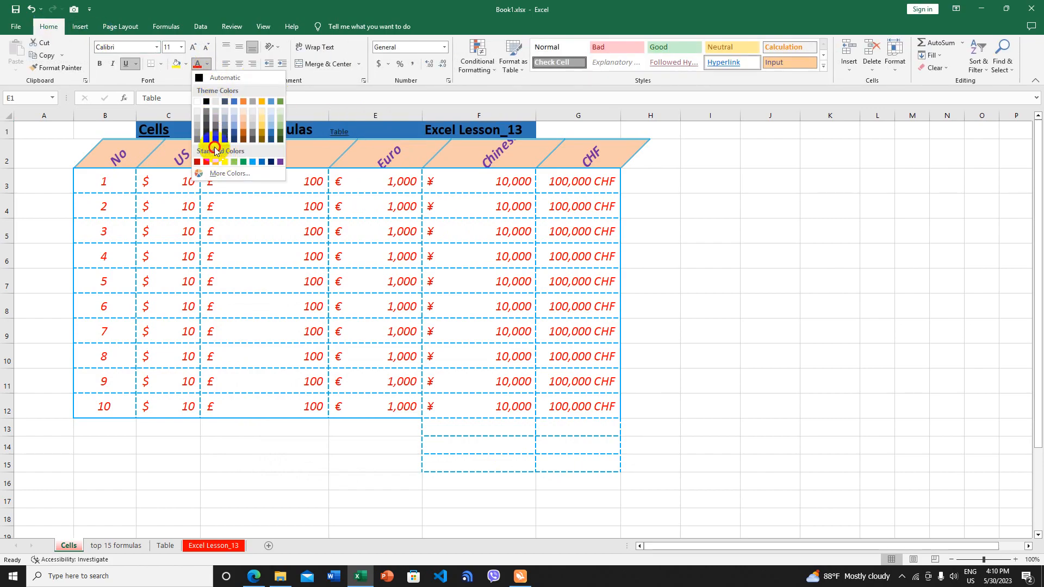
click(212, 78)
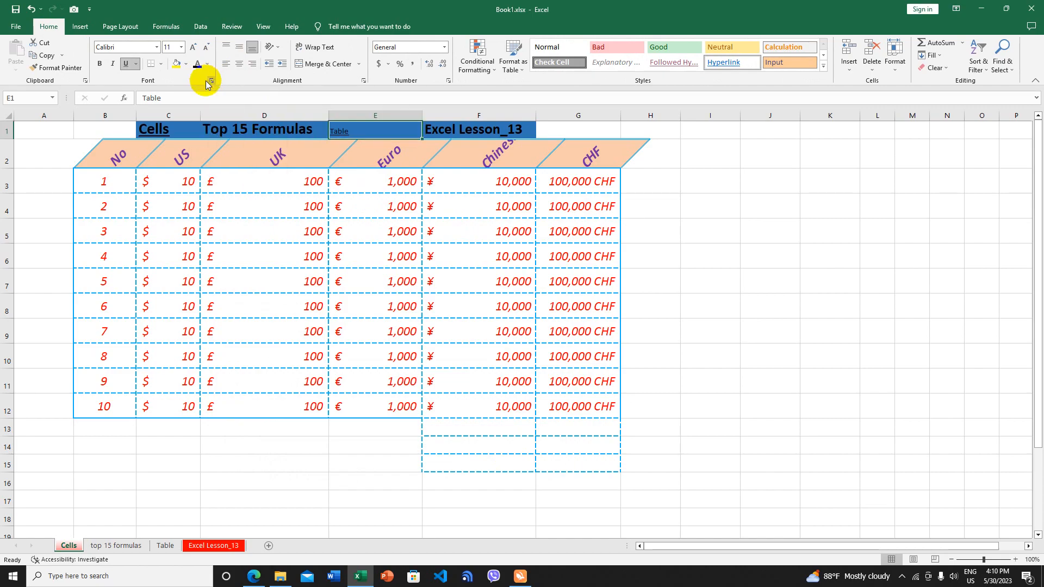
click(182, 47)
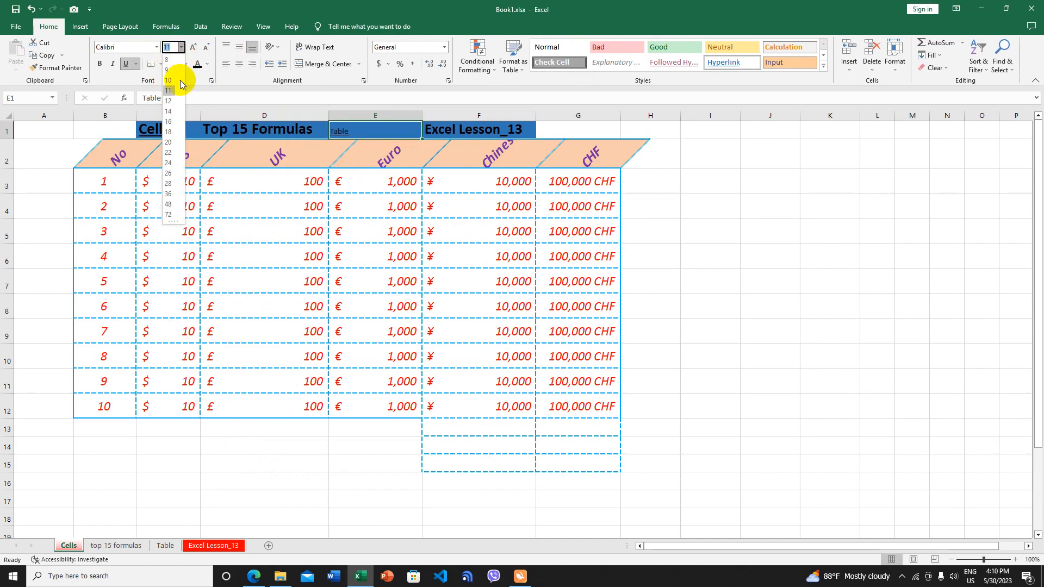
click(168, 142)
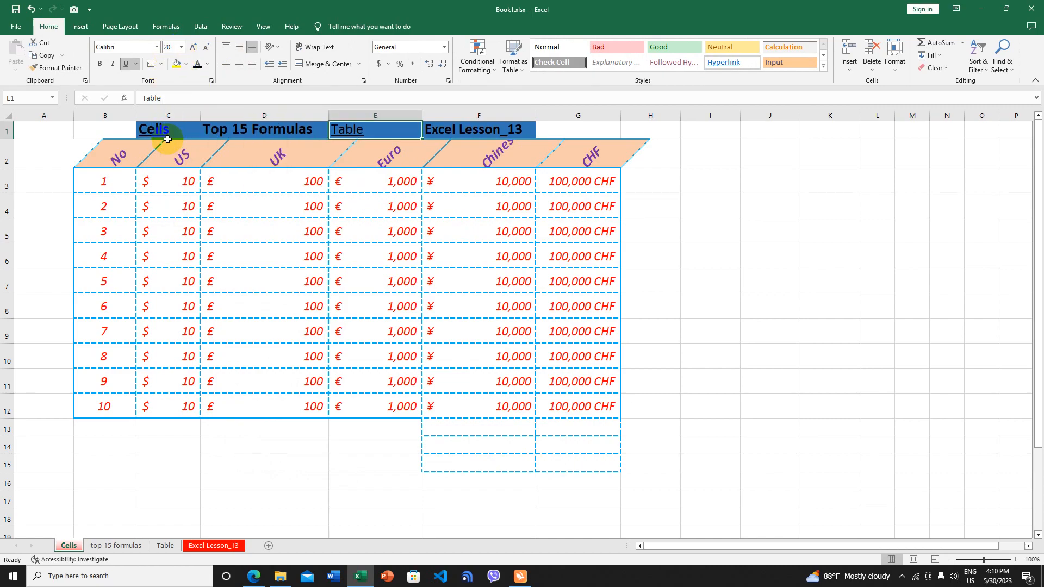
click(193, 47)
click(193, 47)
click(193, 47)
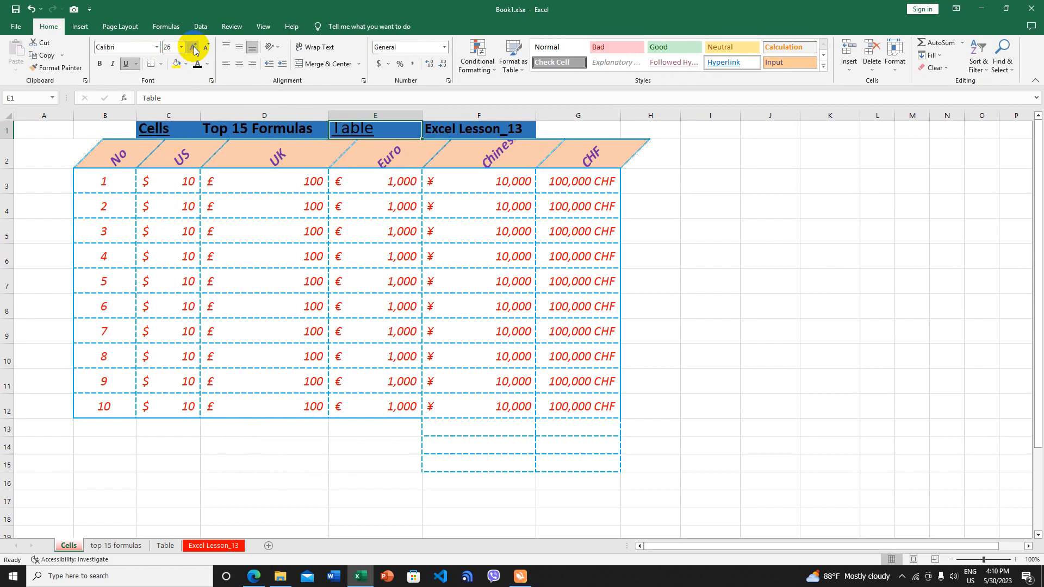
click(127, 65)
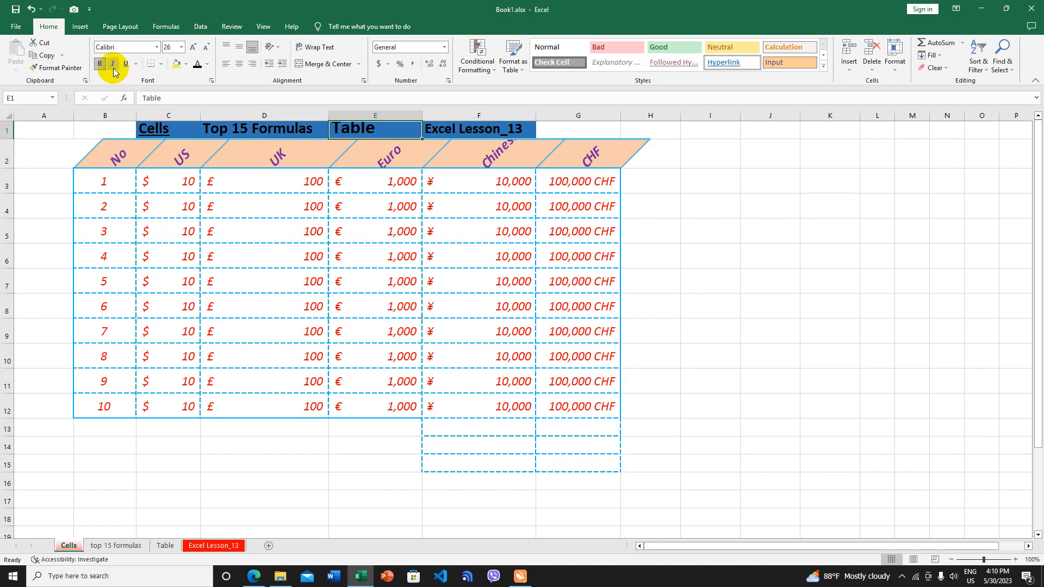
click(205, 49)
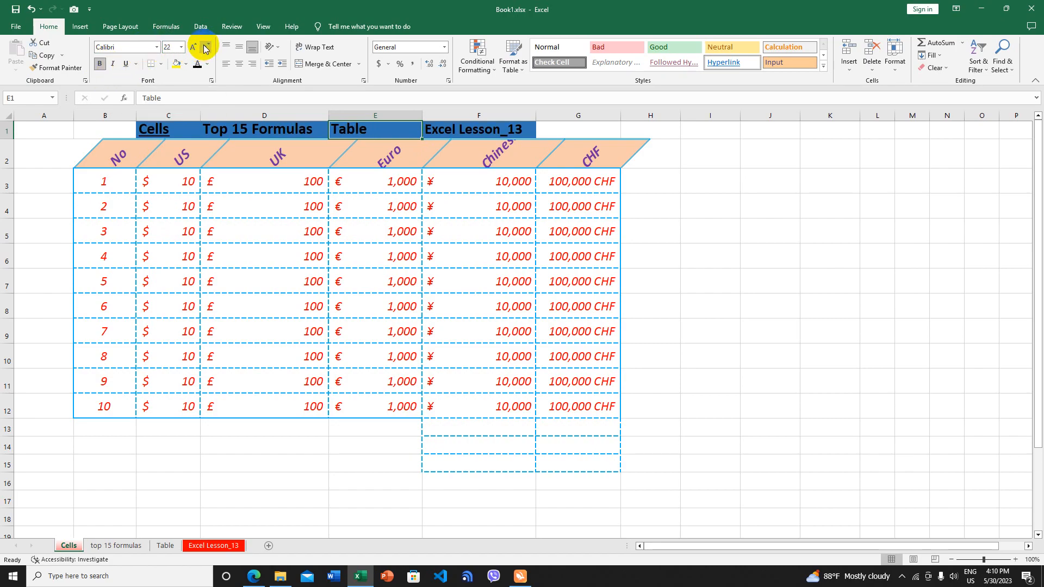
click(259, 130)
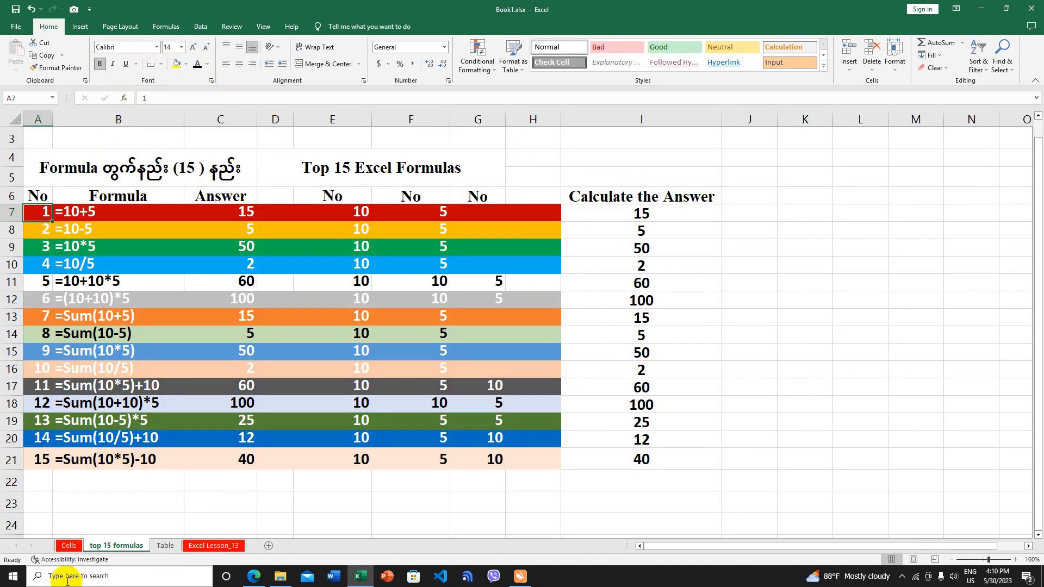
click(70, 546)
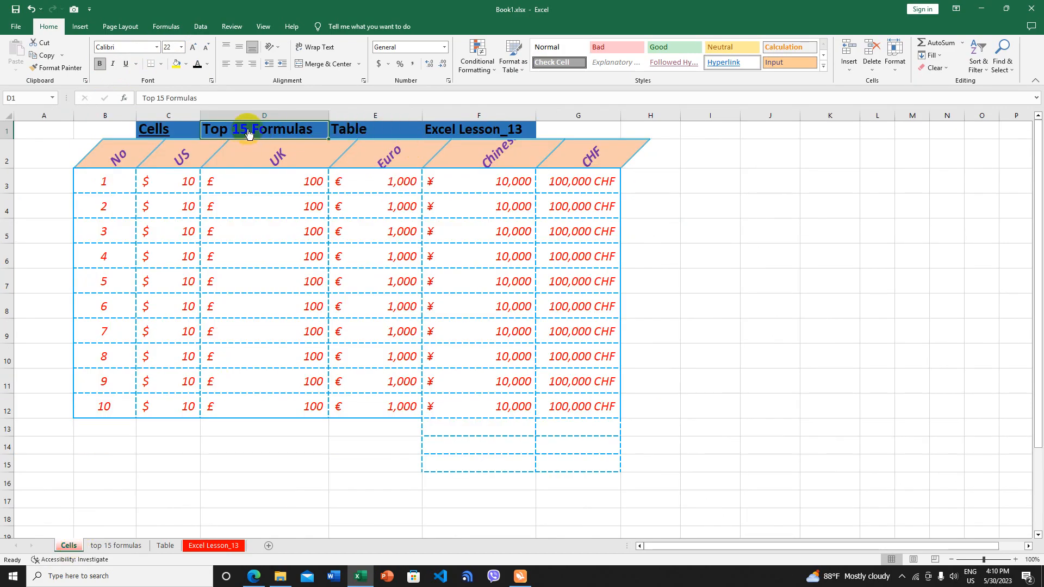
Tour the top 15 formulas and Table sheets, then confirm the E1 Table link lands on B3
click(140, 546)
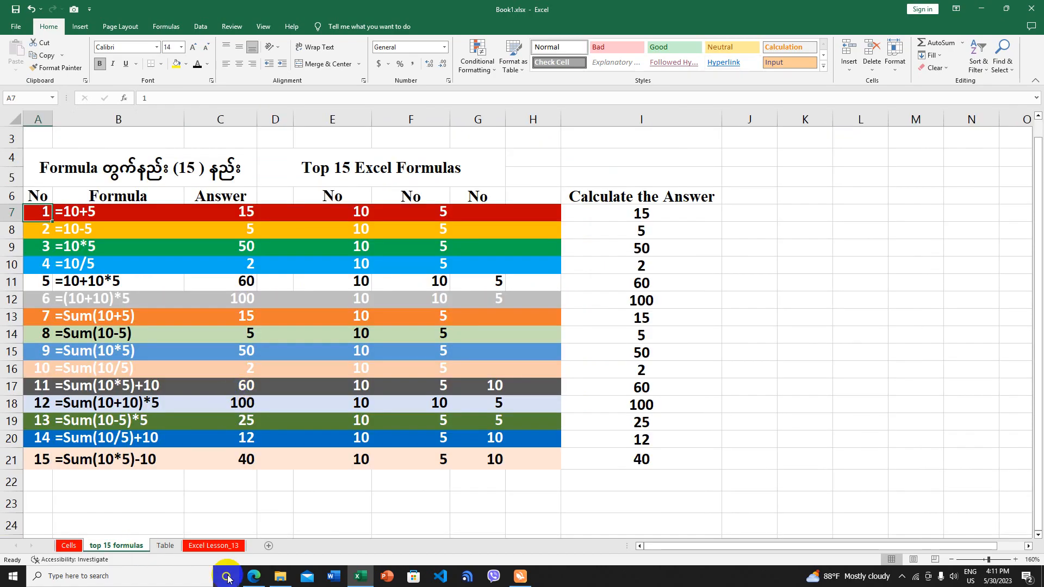
click(166, 546)
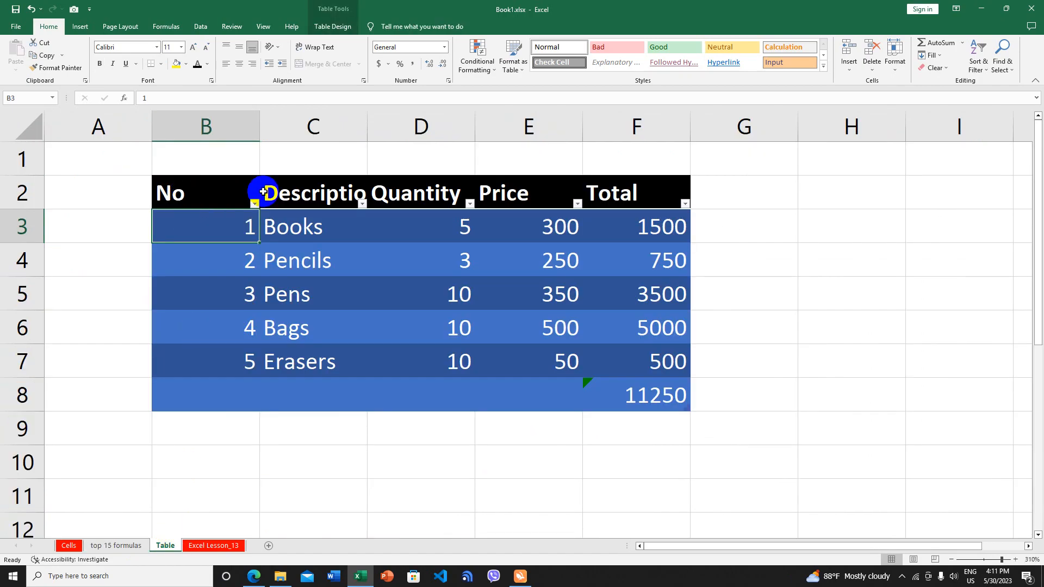
click(69, 546)
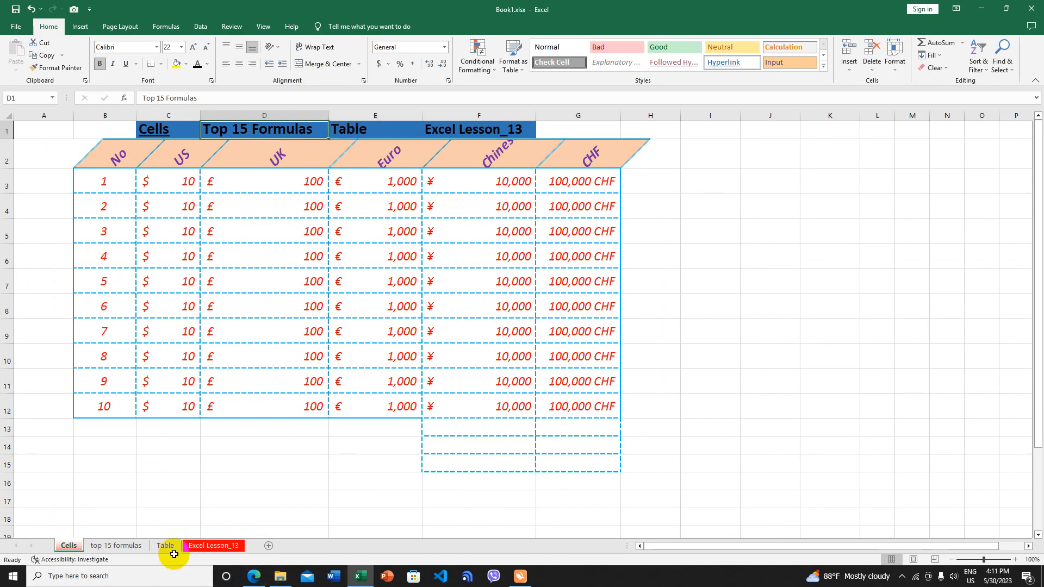
click(368, 136)
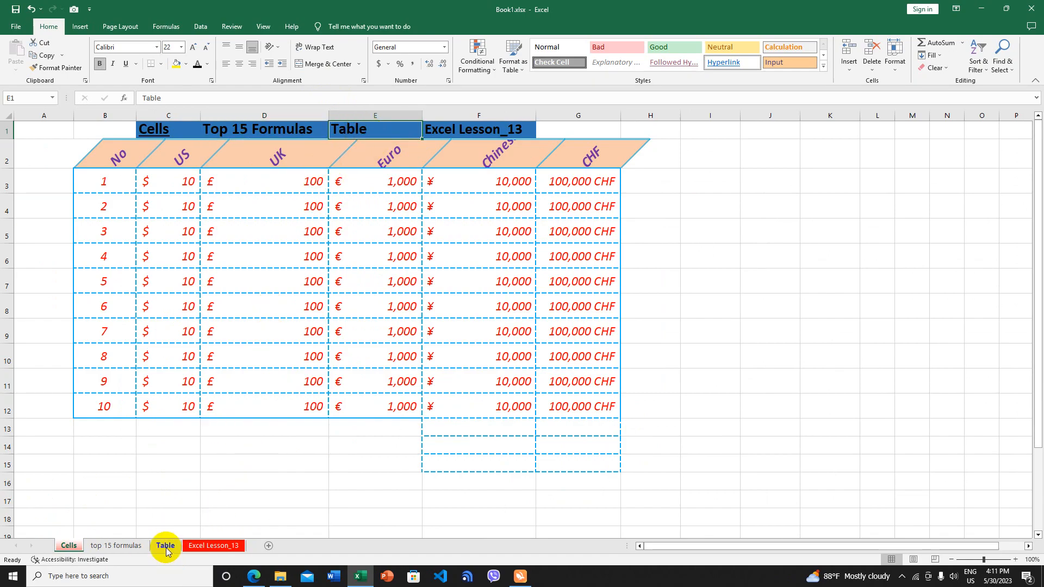
click(362, 132)
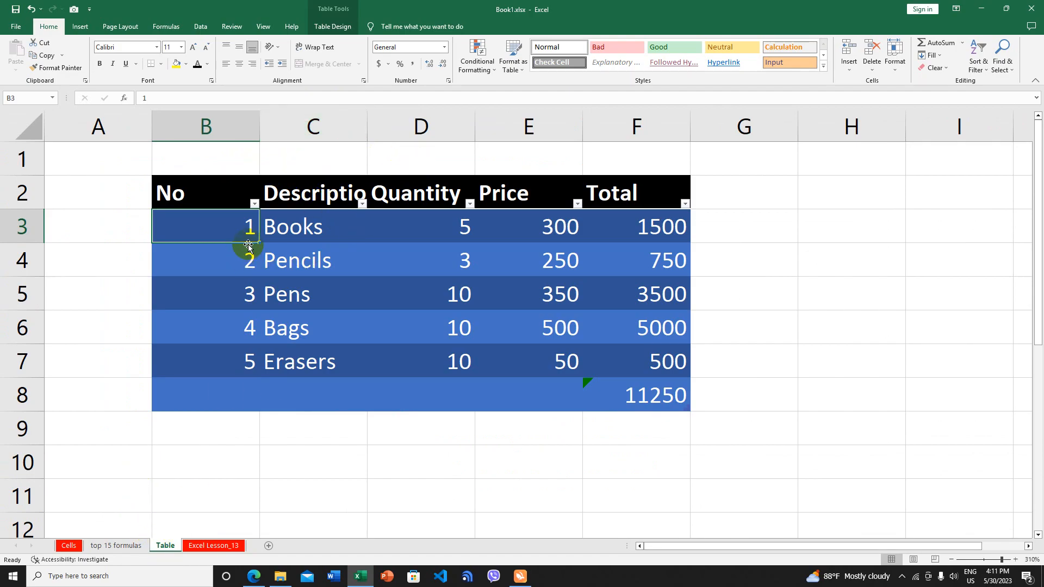
Check cell A3 on Excel Lesson_13, then return to Cells and select the F1 heading
click(217, 545)
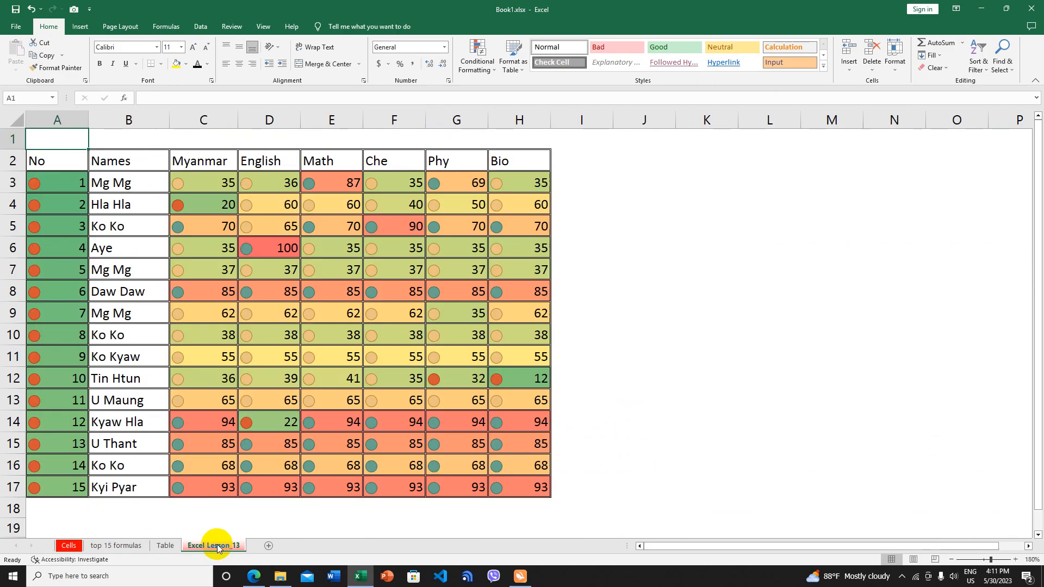
click(63, 120)
click(61, 183)
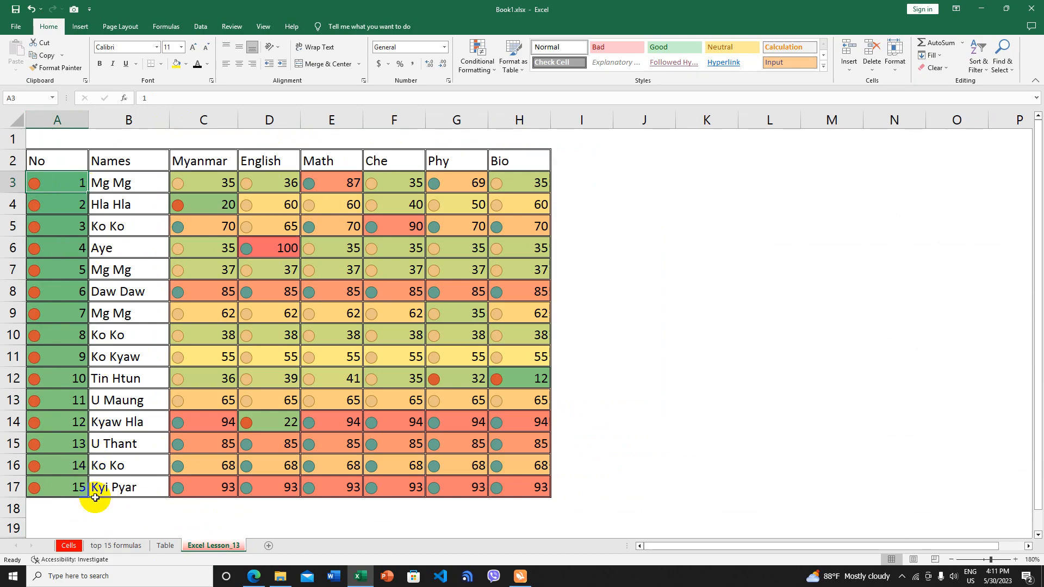
click(70, 547)
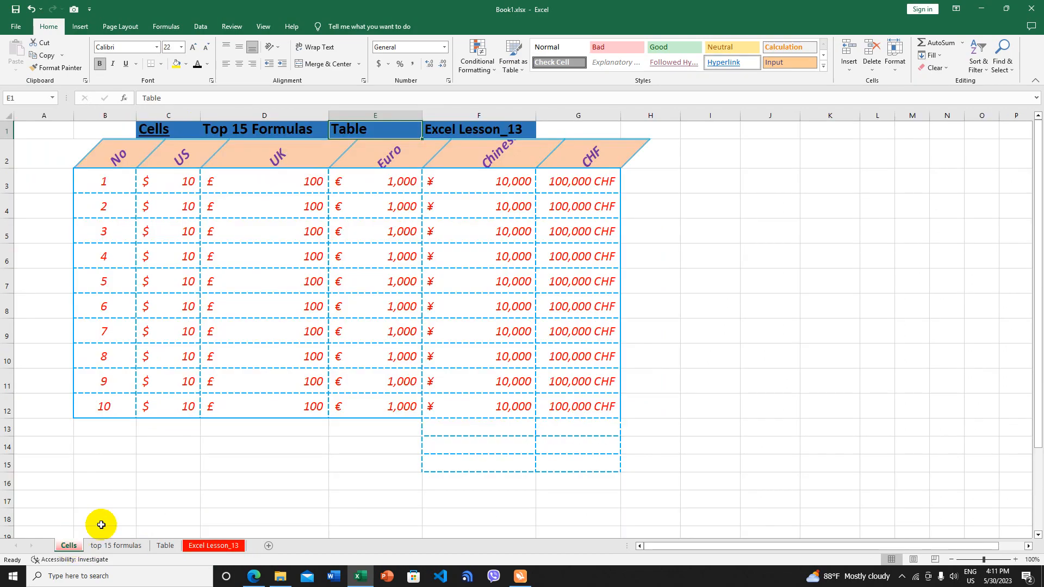
click(468, 128)
Hyperlink F1 to the 'Excel Lesson_13' sheet with cell reference A3
right_click(471, 133)
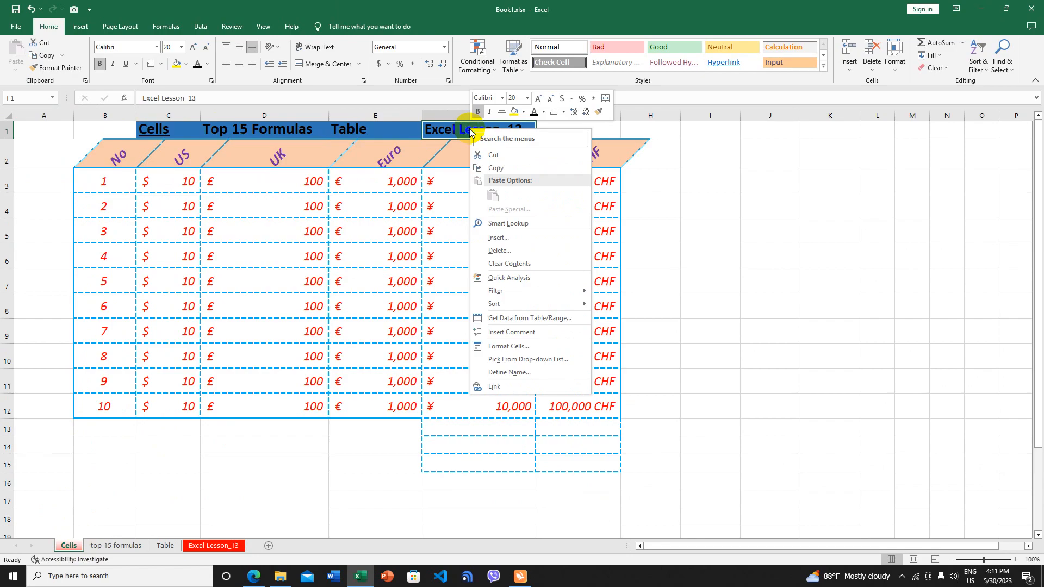
click(506, 387)
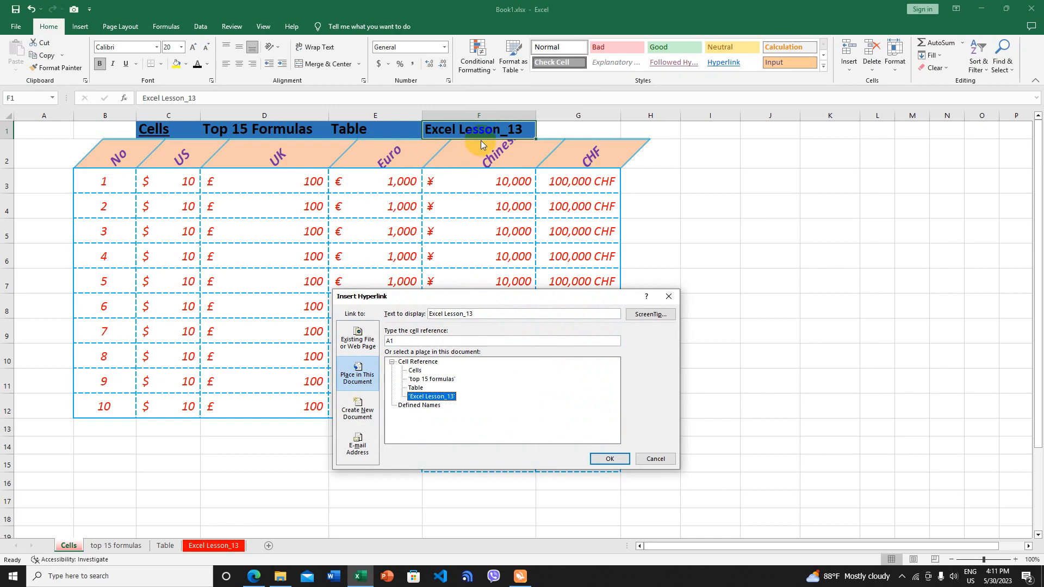
drag(403, 339, 384, 339)
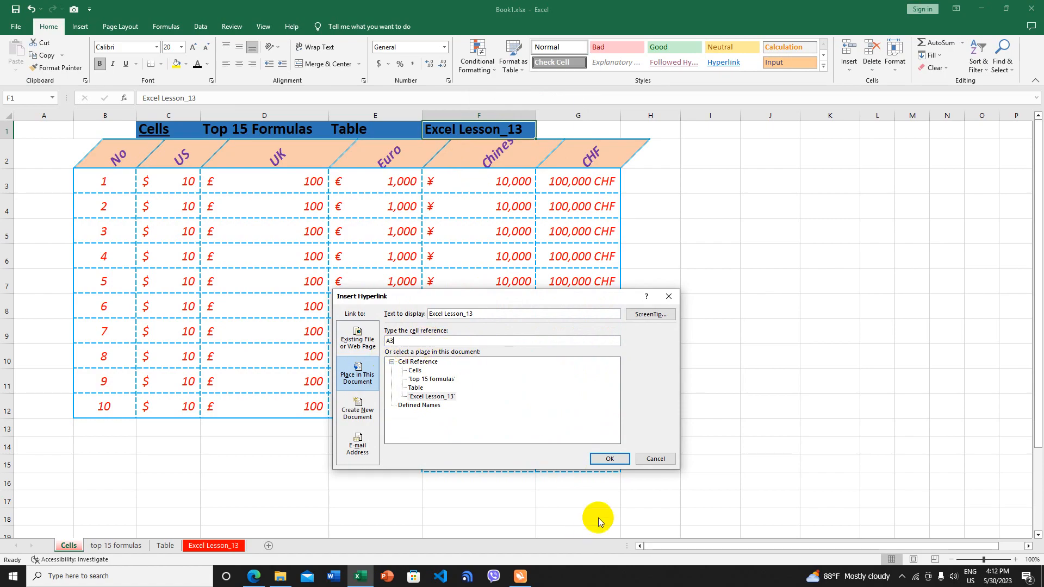
click(602, 461)
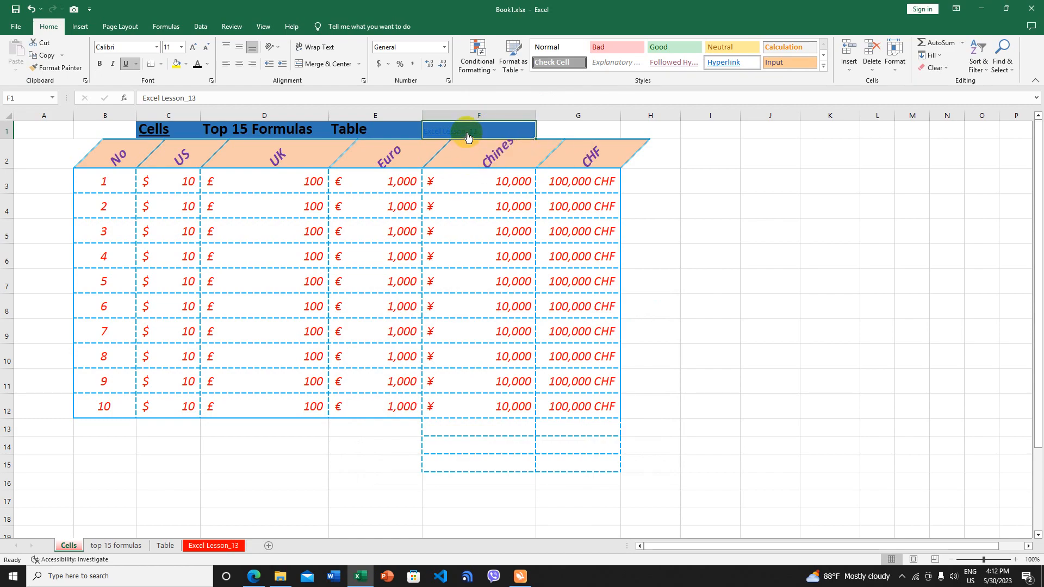
Format F1 as 24 pt bold black text without underline, then test the Cells link in C1
click(208, 64)
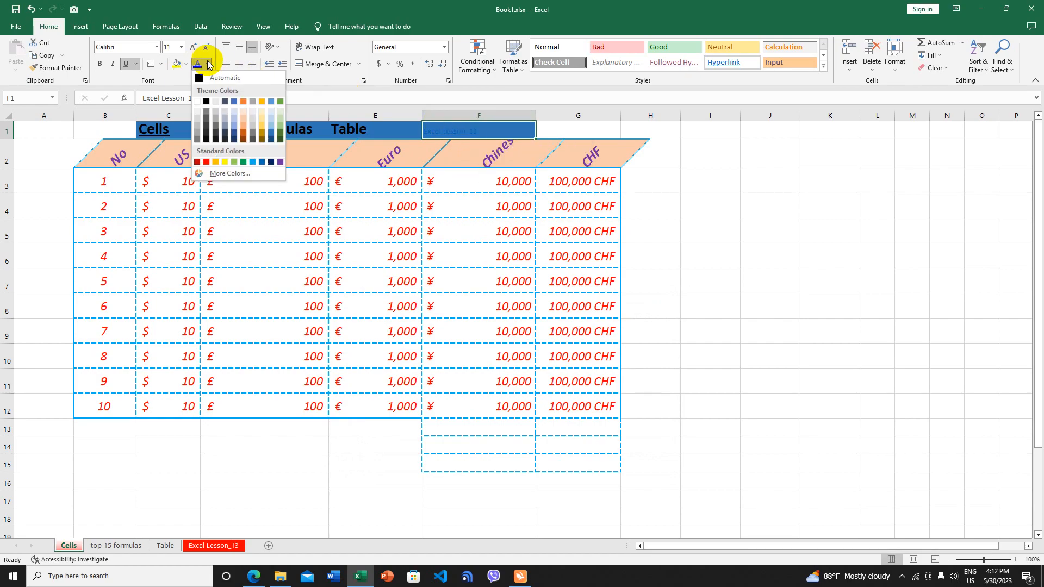
click(181, 46)
click(181, 46)
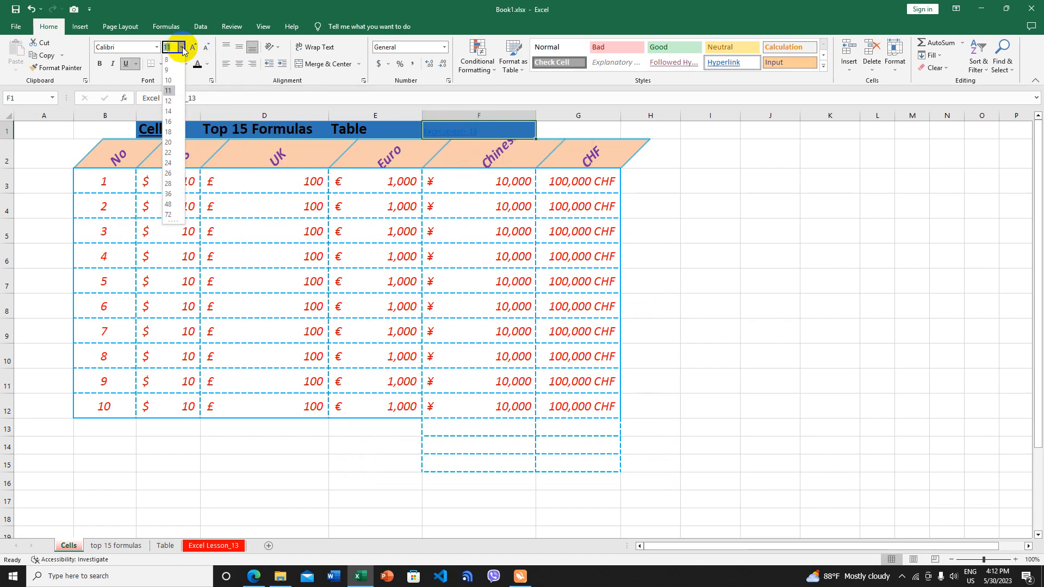
click(170, 162)
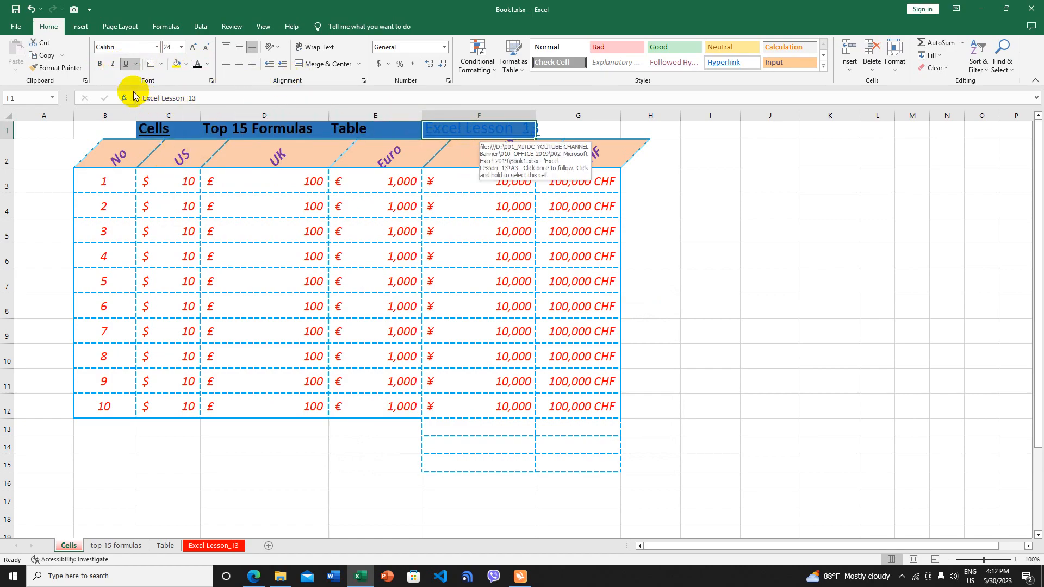
click(128, 66)
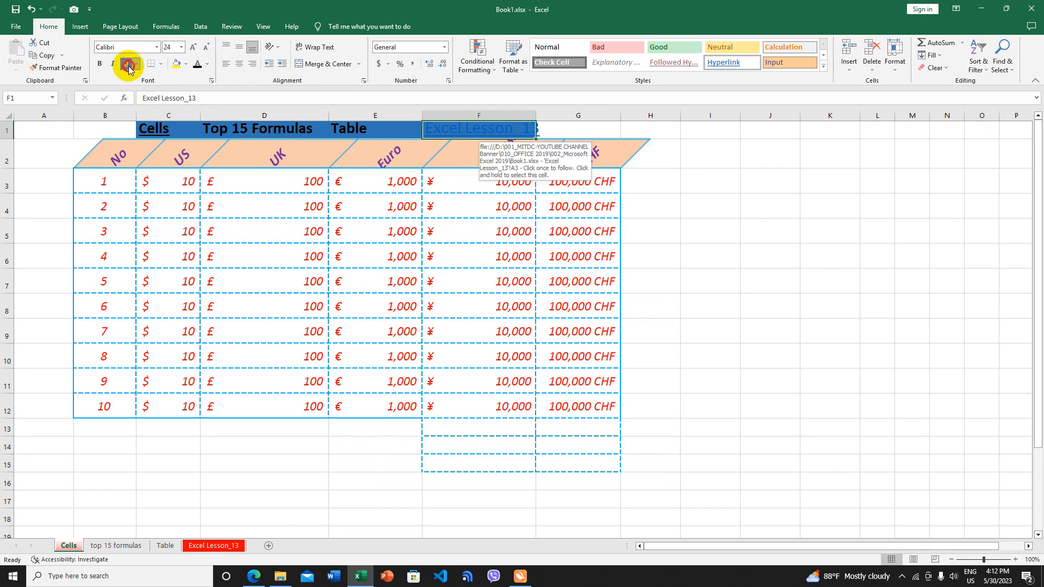
click(102, 66)
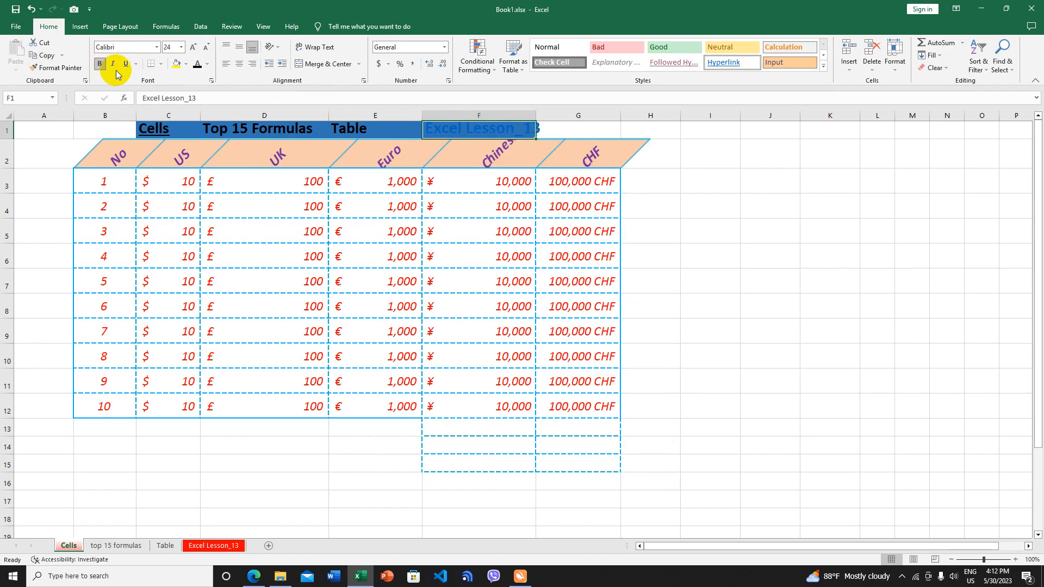
click(209, 66)
click(206, 78)
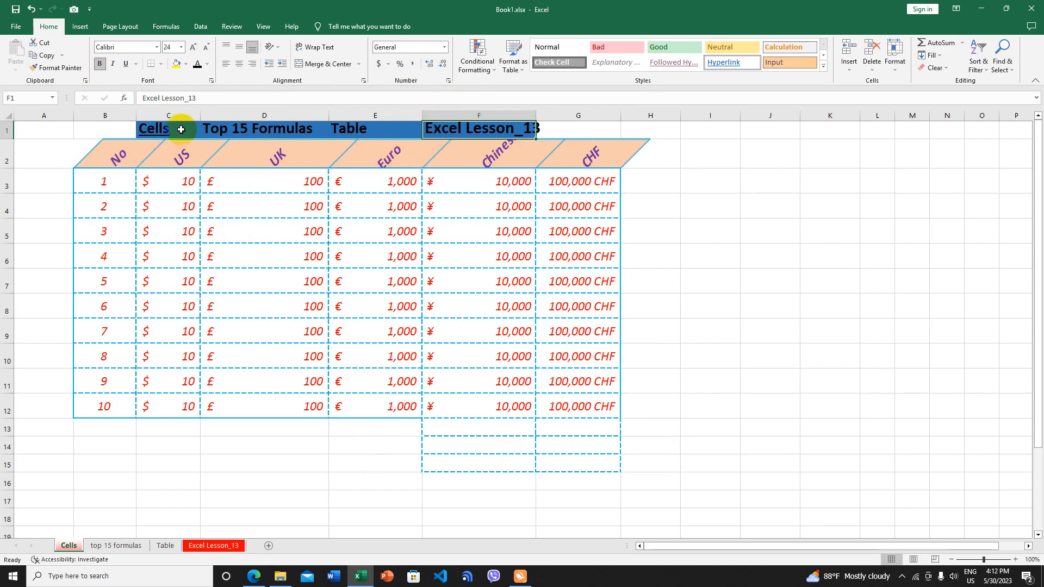
click(158, 132)
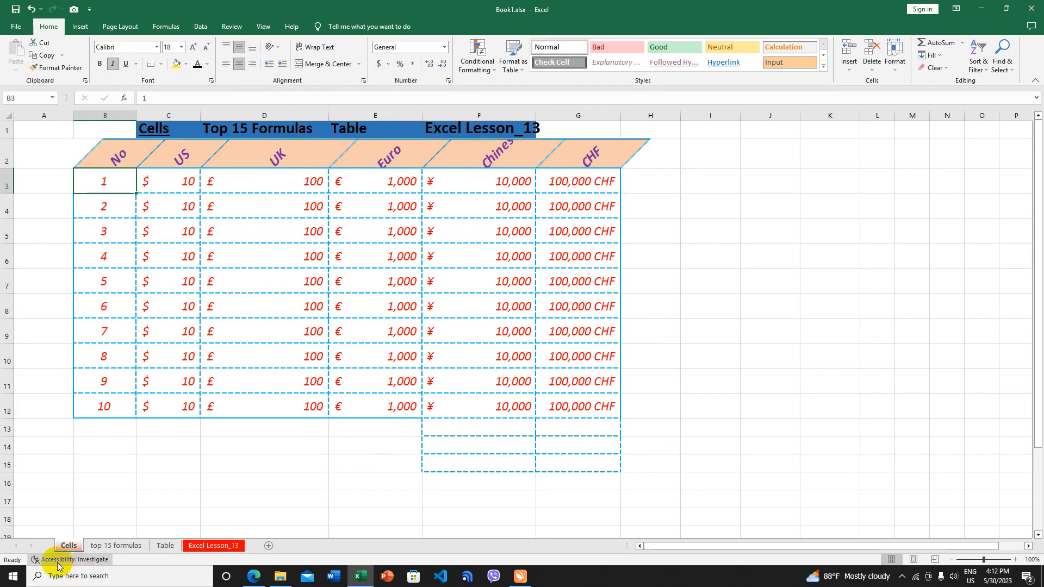
Follow the Top 15 Formulas and Table links, visit Excel Lesson_13, then return to Cells
click(254, 132)
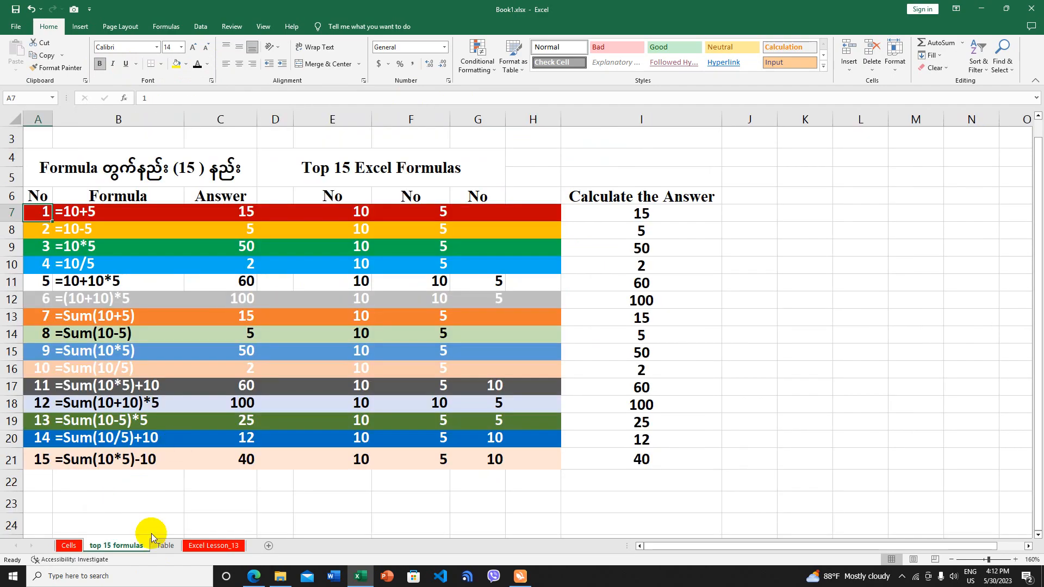
click(69, 547)
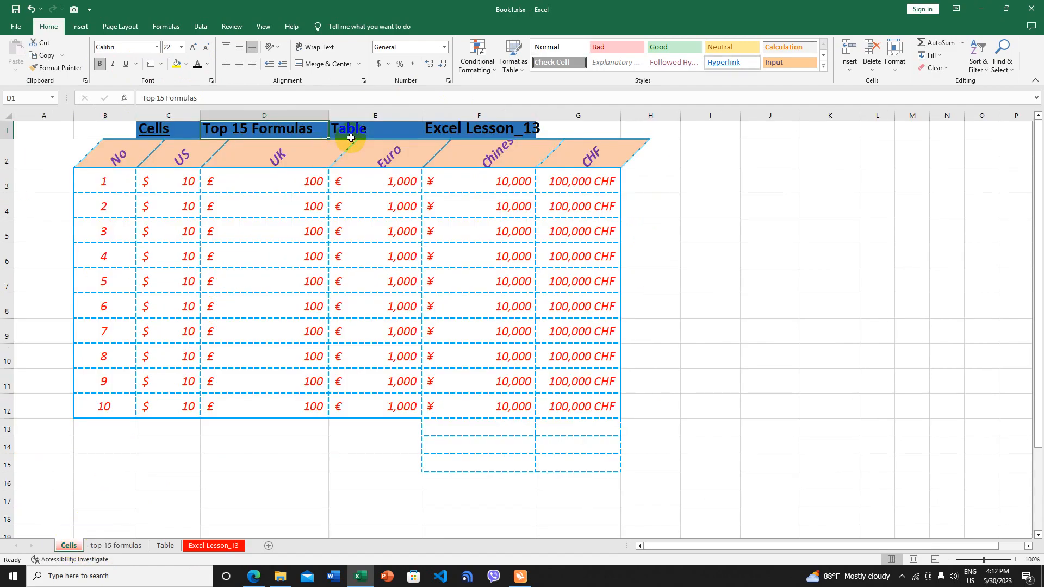
click(367, 130)
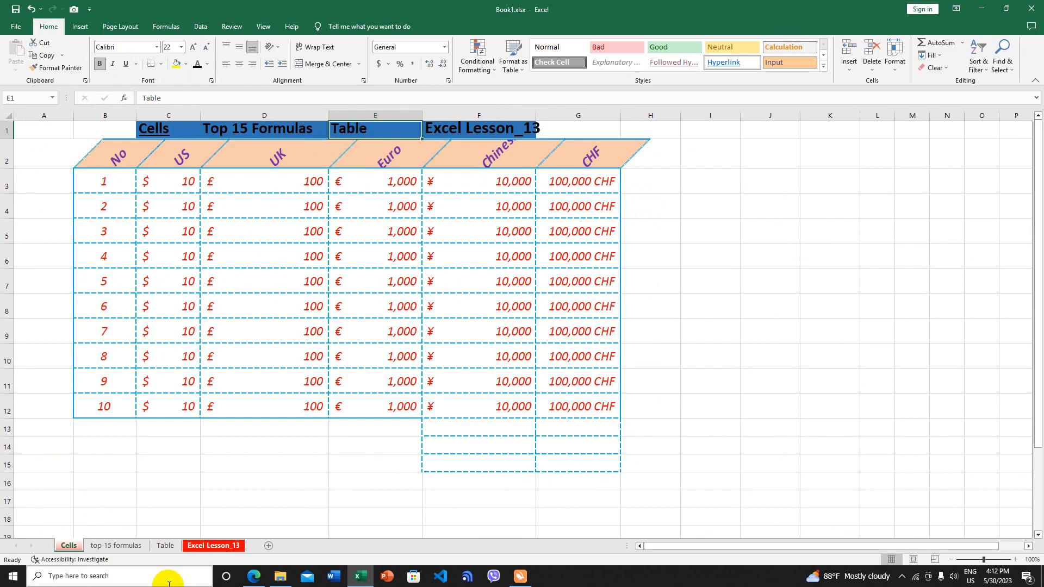
click(364, 134)
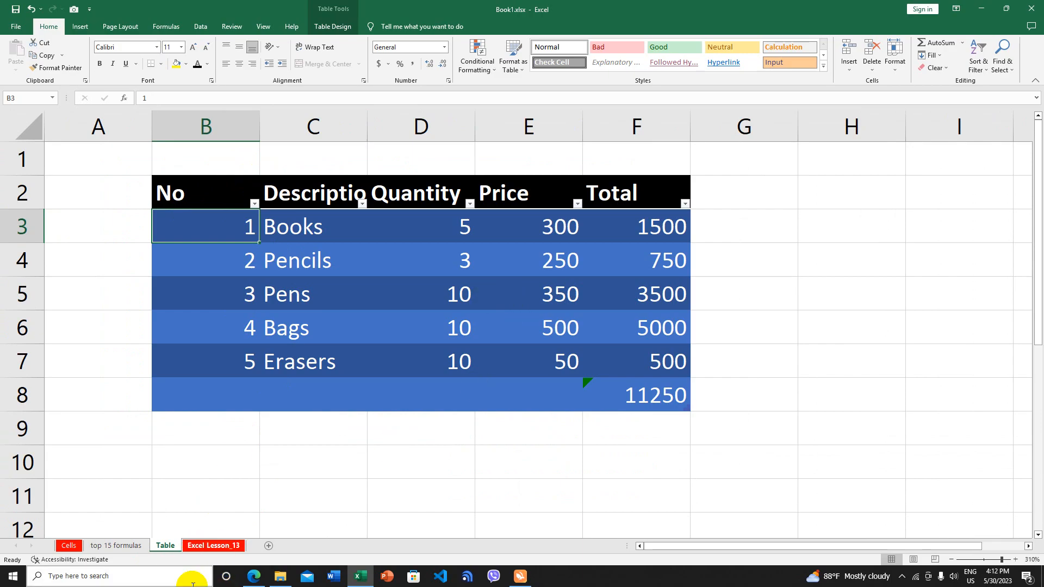
click(224, 546)
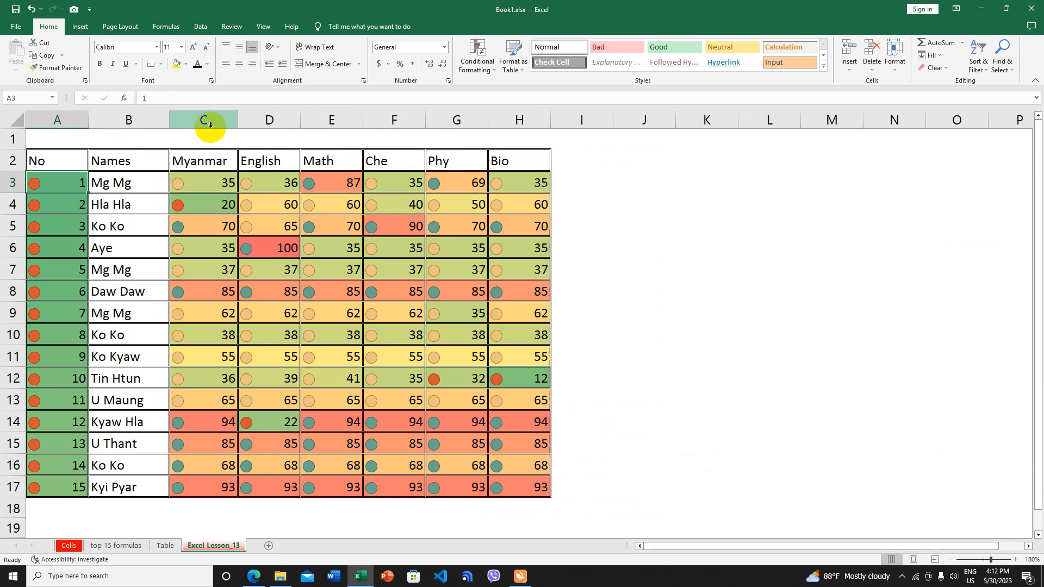
click(69, 546)
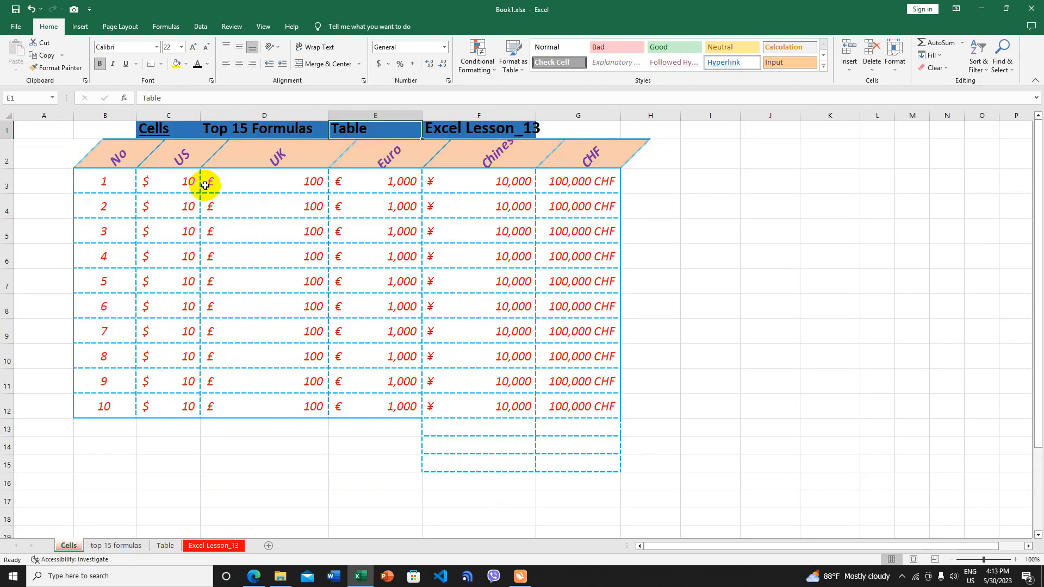
Copy the linked header C1:F1 from Cells and paste it at B3 on top 15 formulas
drag(140, 131, 495, 131)
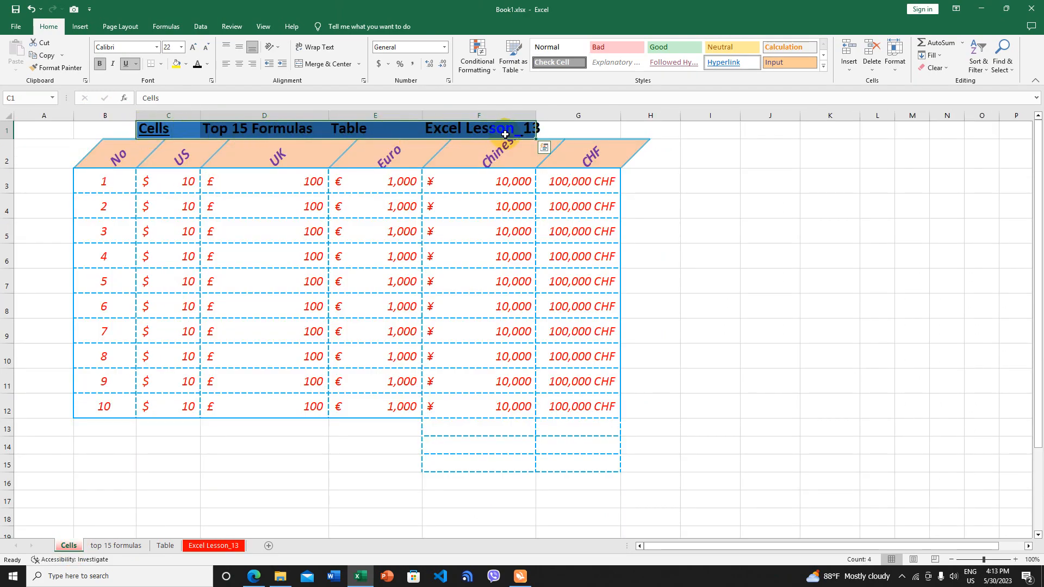
key(ctrl+c)
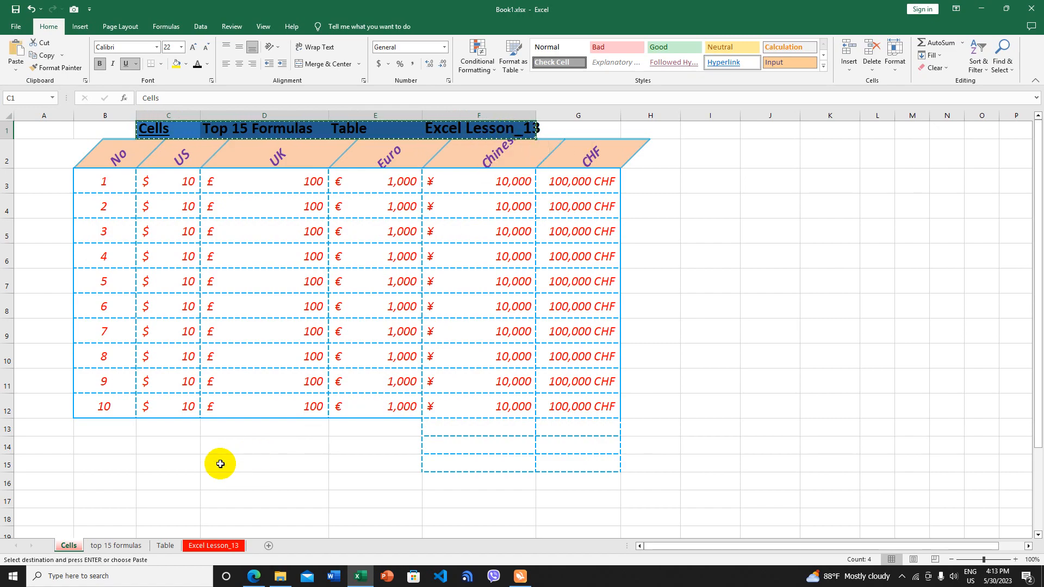
click(115, 546)
click(149, 139)
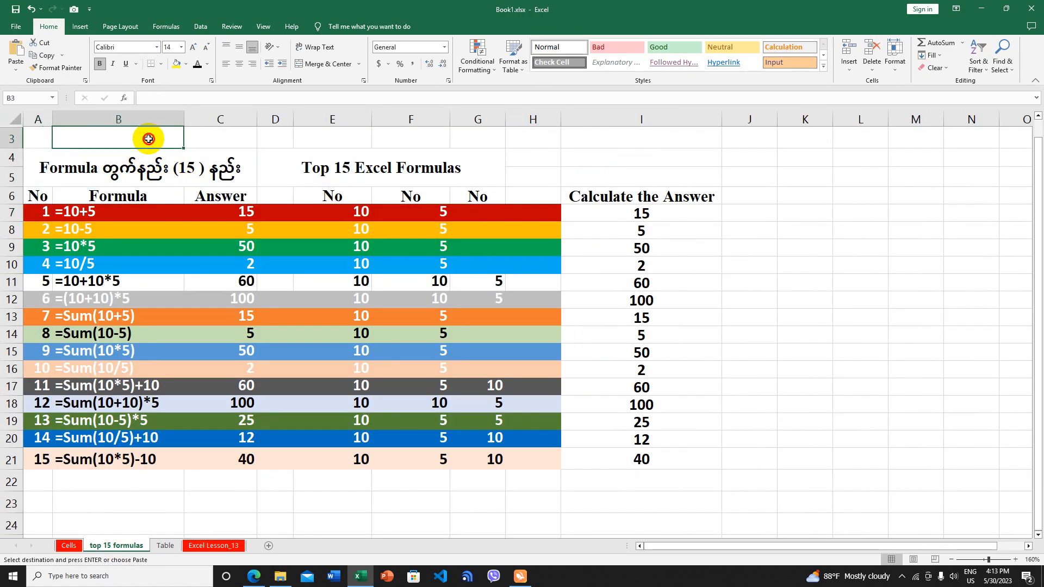
key(ctrl+v)
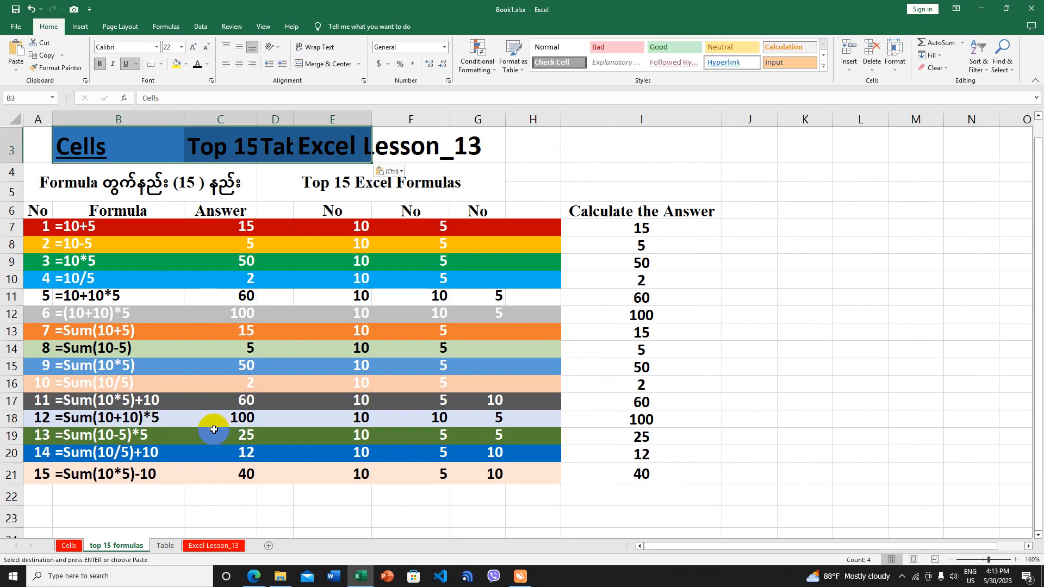
Paste the header at B1 on Table and Excel Lesson_13, shrinking it to 18 pt there
click(159, 546)
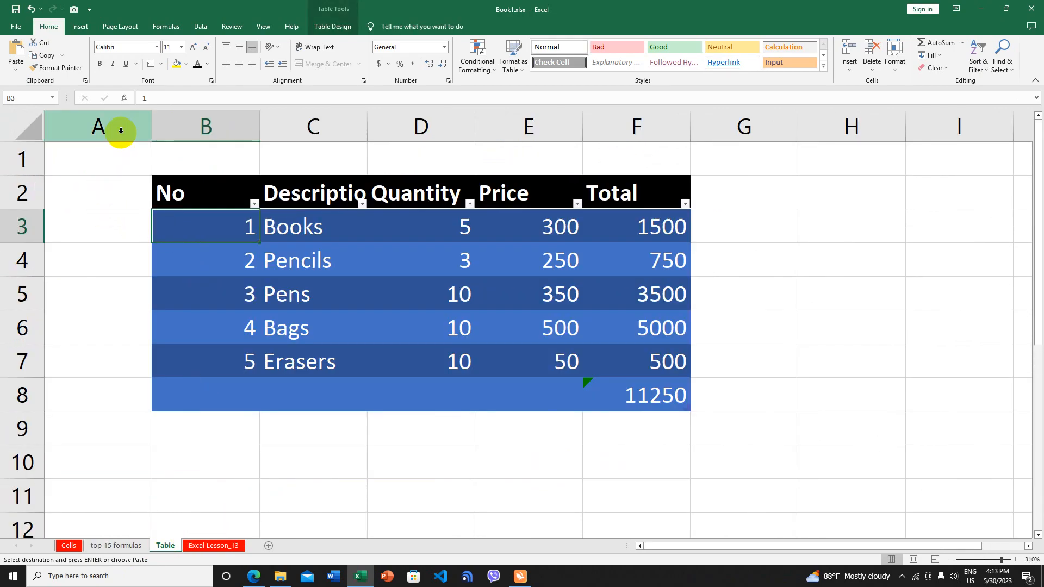
click(159, 157)
key(ctrl+v)
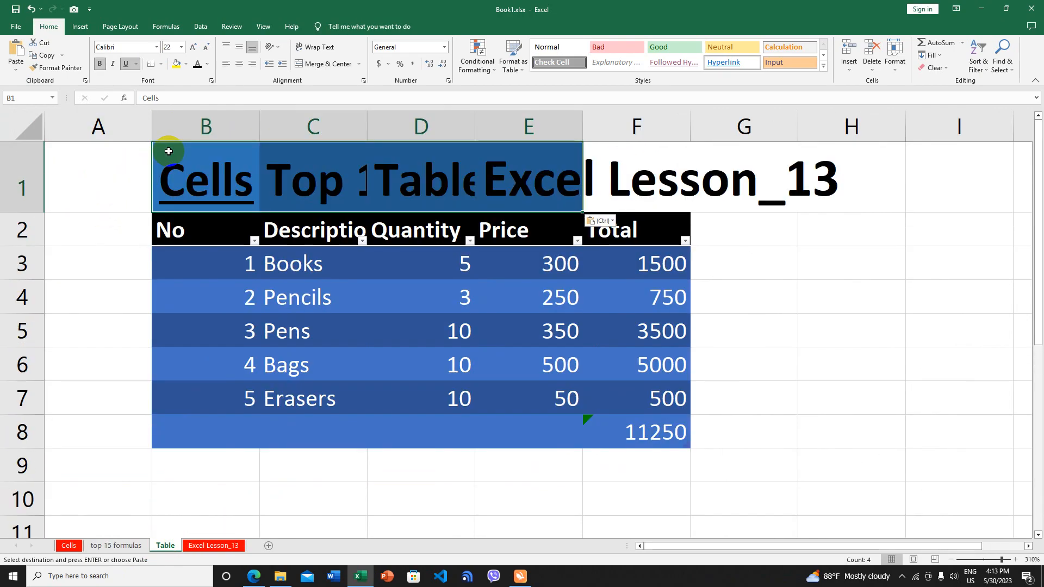
click(237, 549)
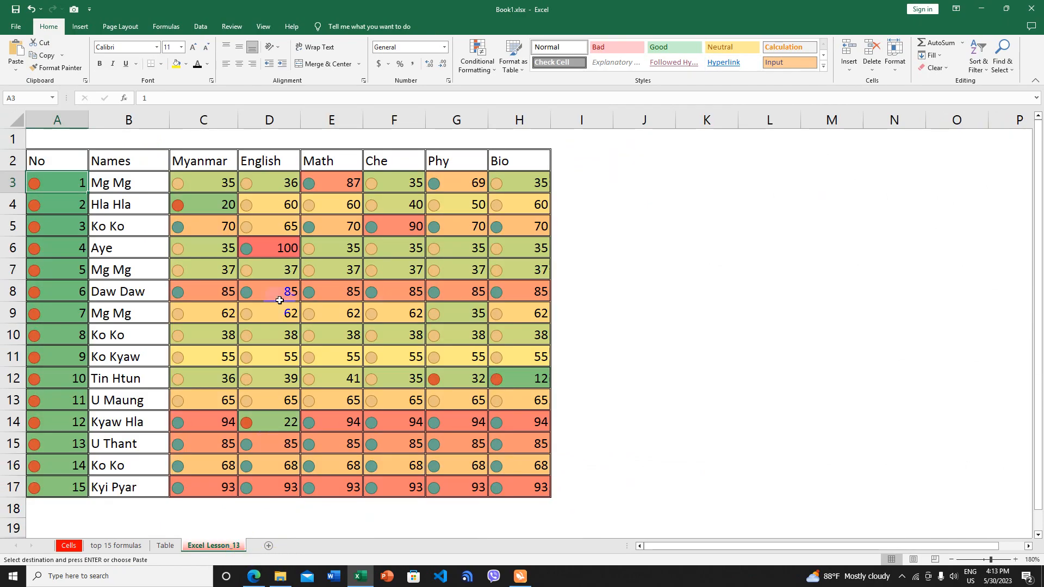
click(125, 138)
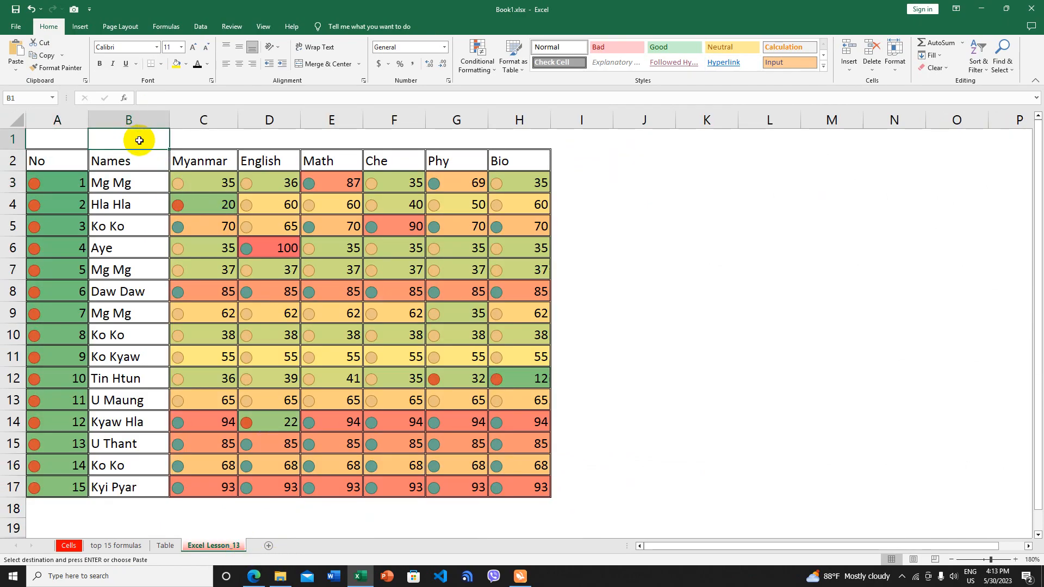
key(ctrl+v)
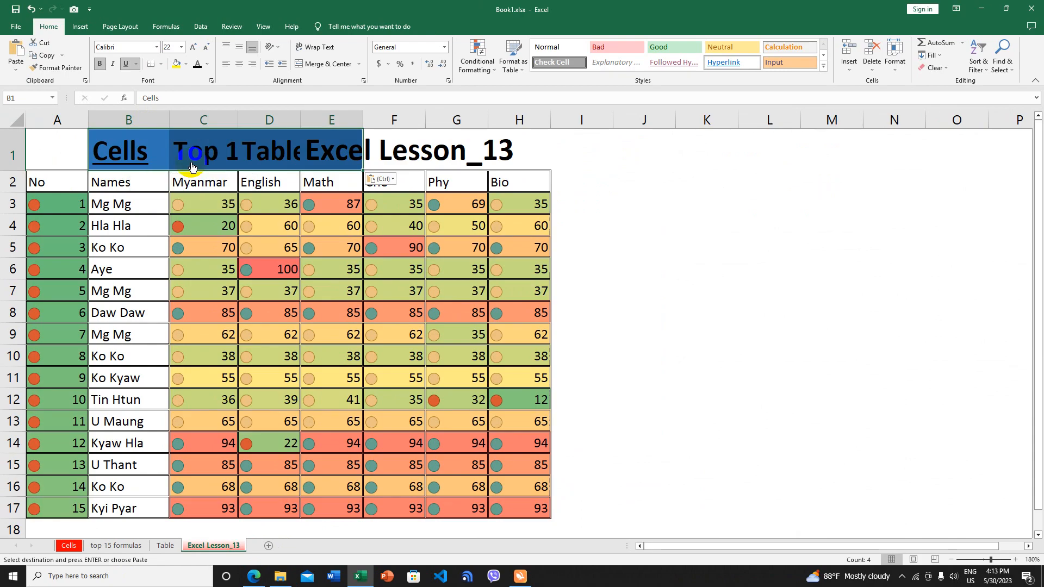
click(206, 47)
click(207, 47)
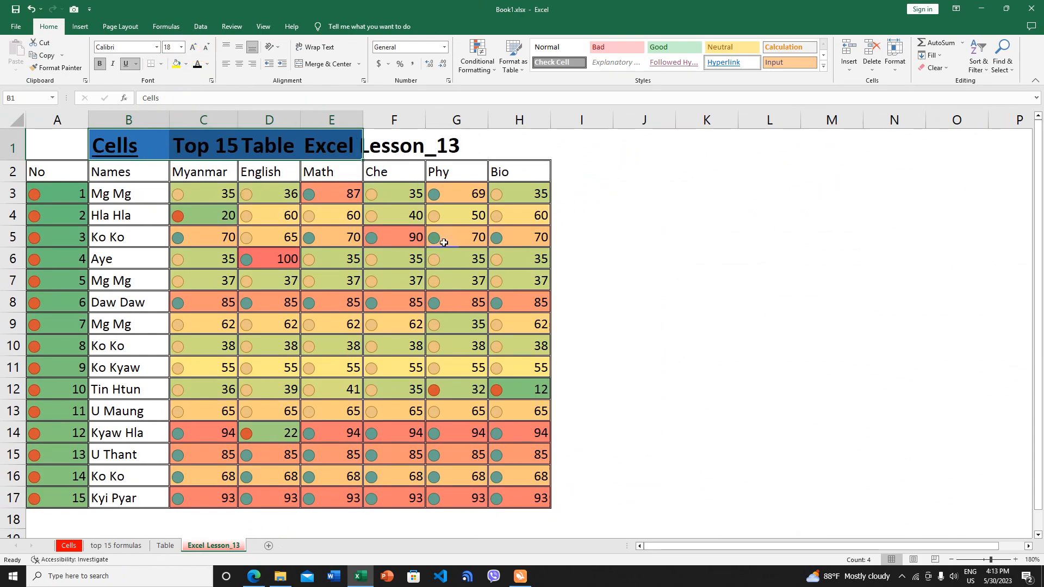
click(124, 147)
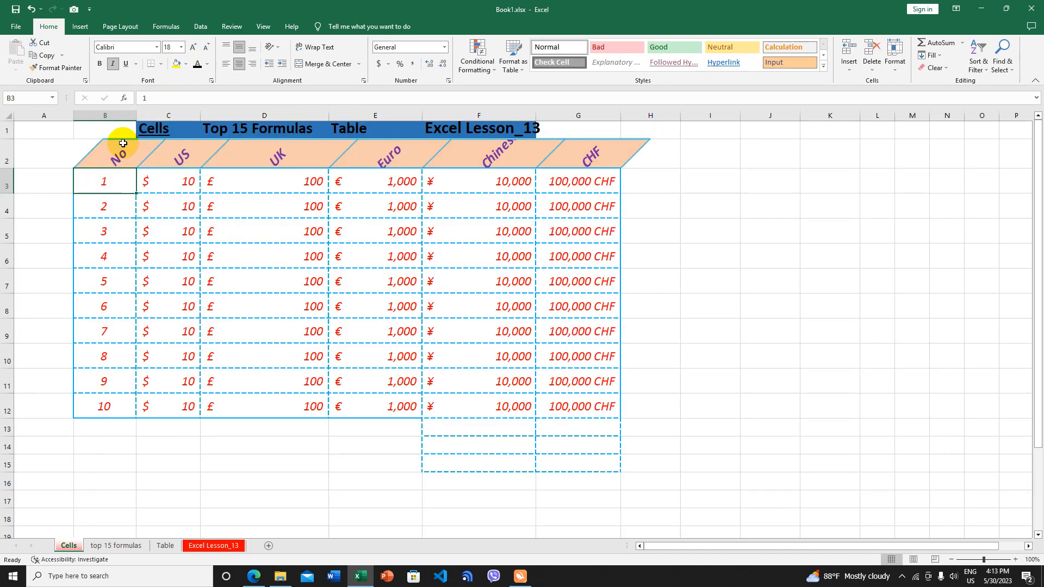
Follow the Table link and shrink the pasted header cells B1:D1 to font size 16
click(348, 128)
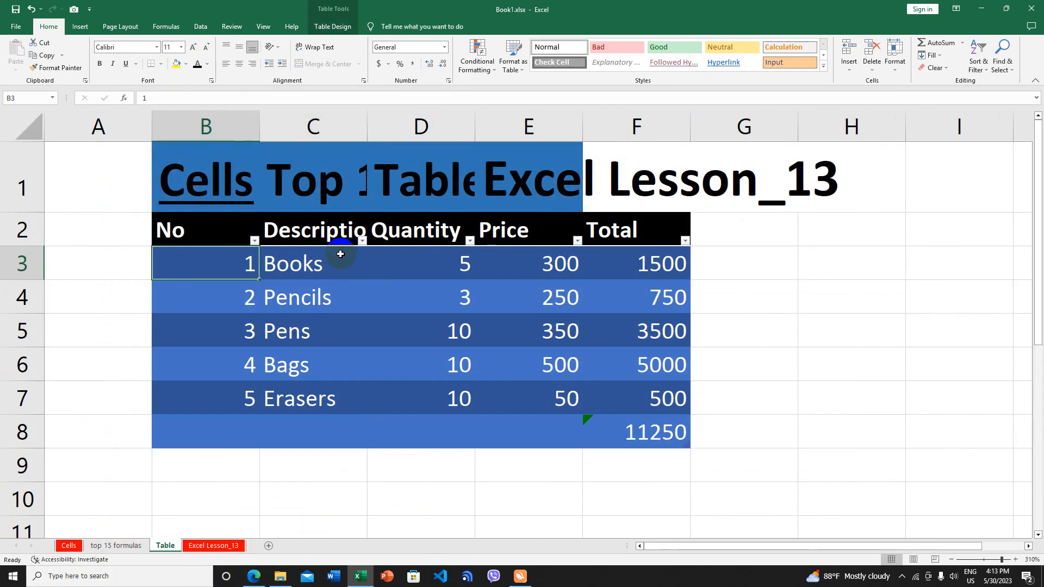
drag(168, 173, 818, 187)
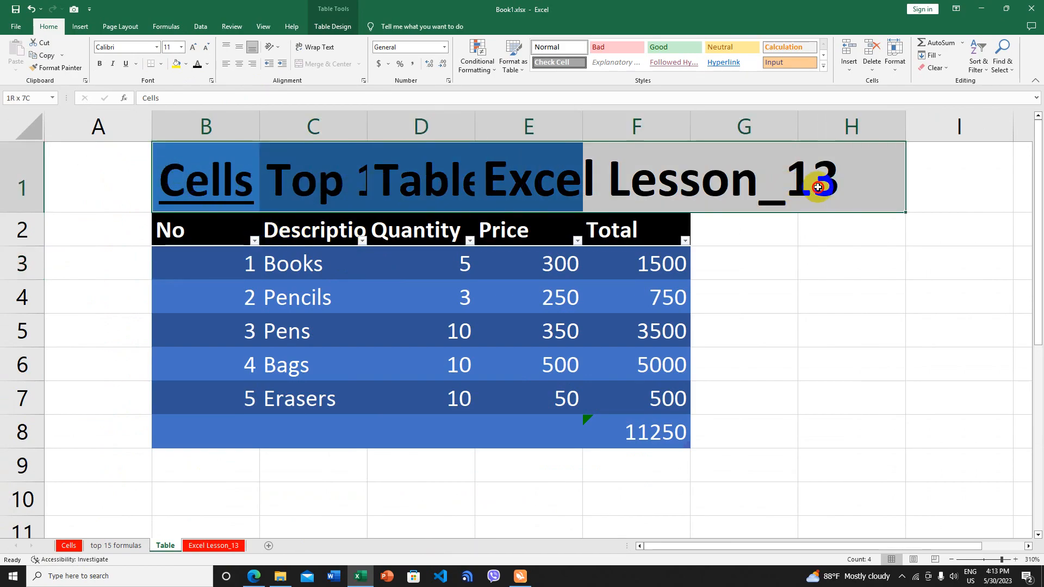
click(206, 48)
click(206, 48)
click(206, 48)
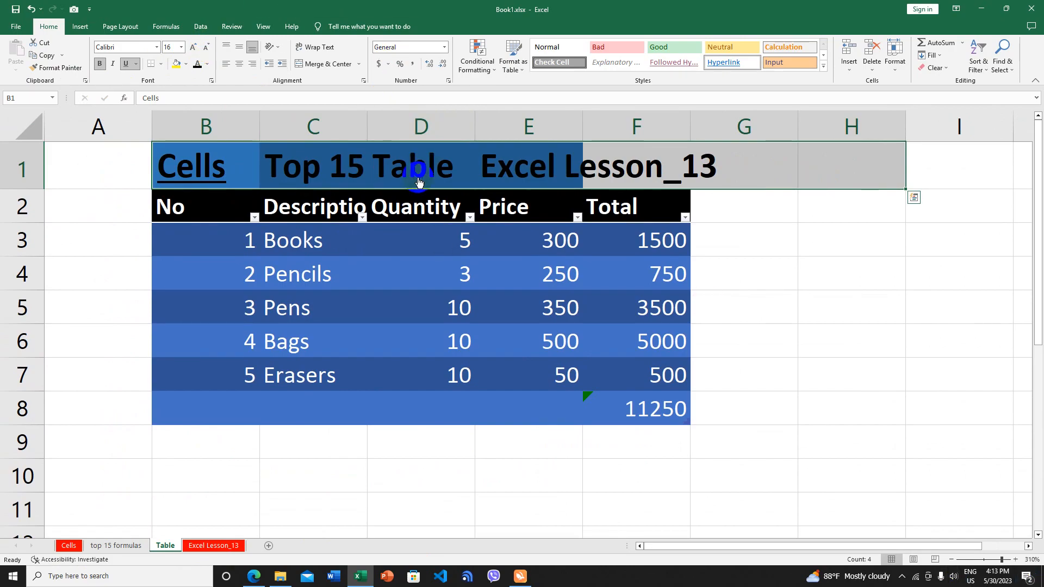
On the top 15 formulas sheet, shrink the header cells B3:E3 to font size 14
click(320, 165)
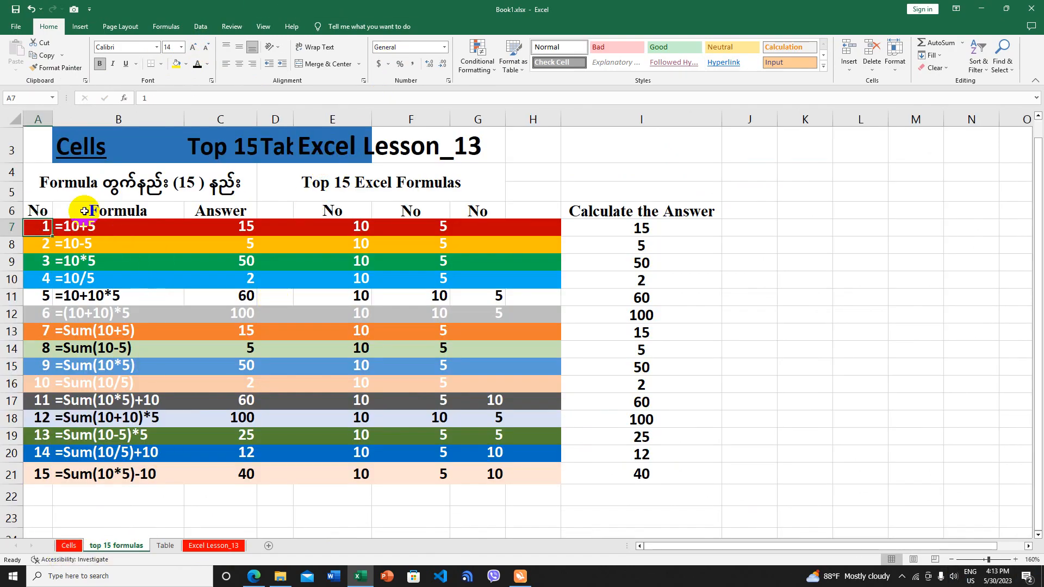
click(438, 145)
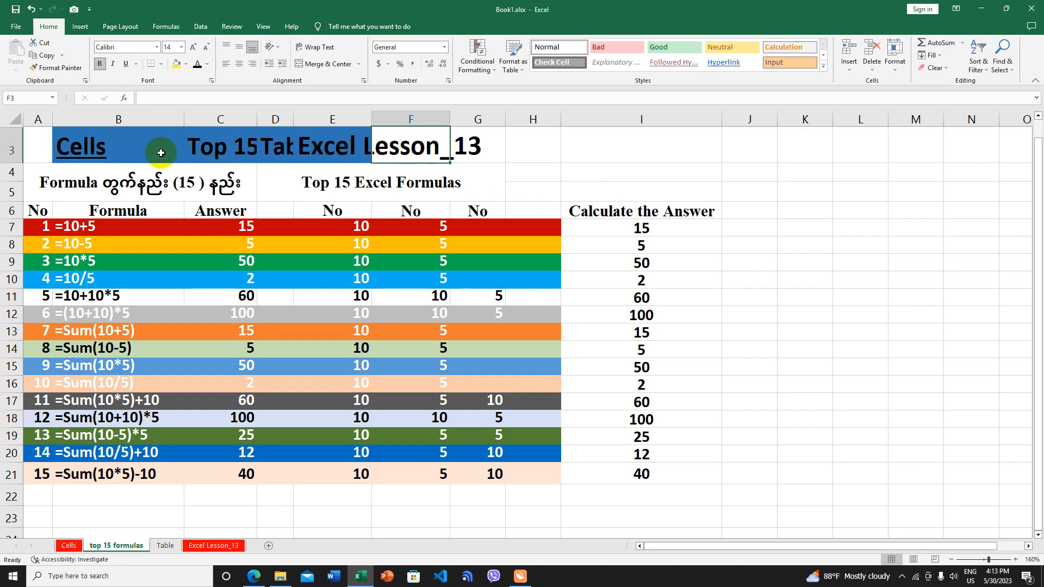
drag(114, 144, 541, 143)
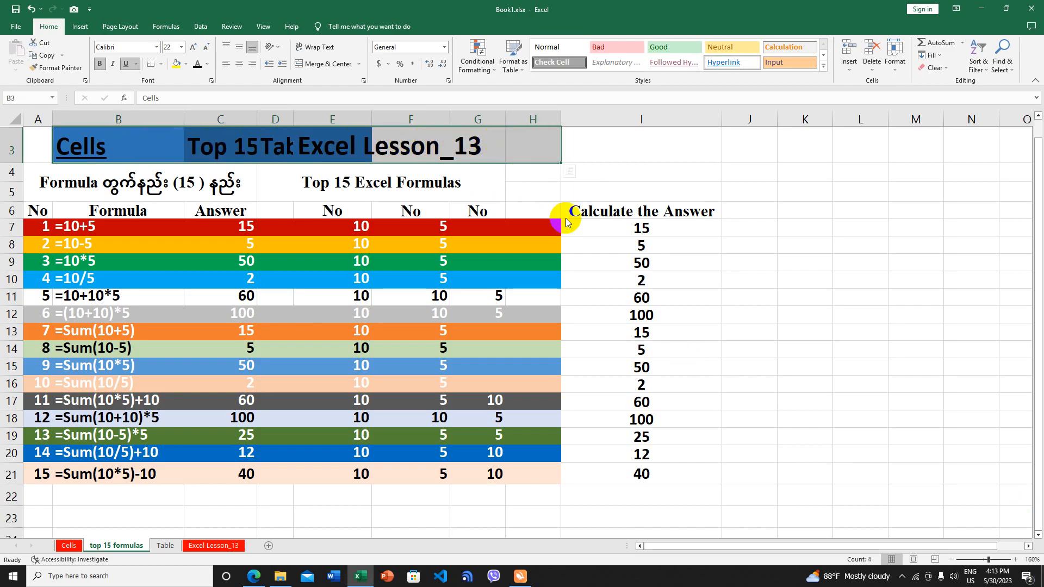
click(209, 46)
click(209, 47)
click(209, 46)
click(209, 47)
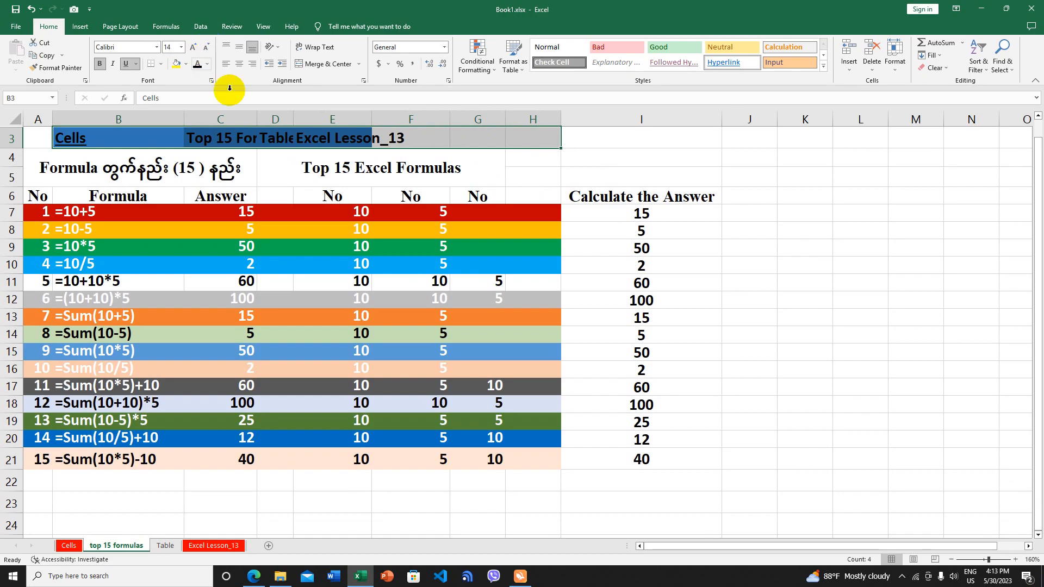
key(ctrl+Home)
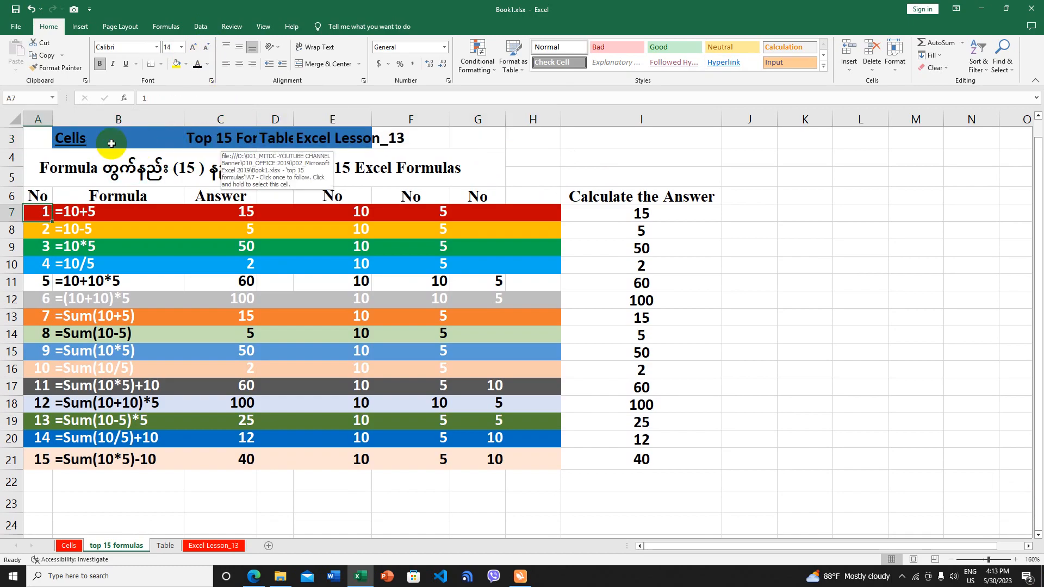
Shrink the Table sheet's header cells B1:F1 to size 9, then follow the Cells link back
key(ctrl+Page_Down)
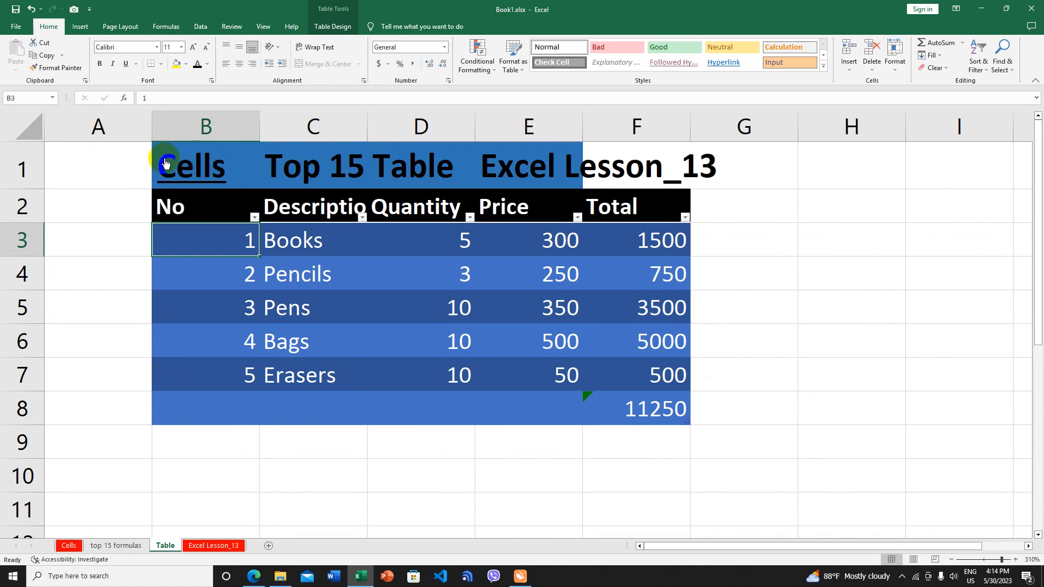
drag(163, 158, 629, 148)
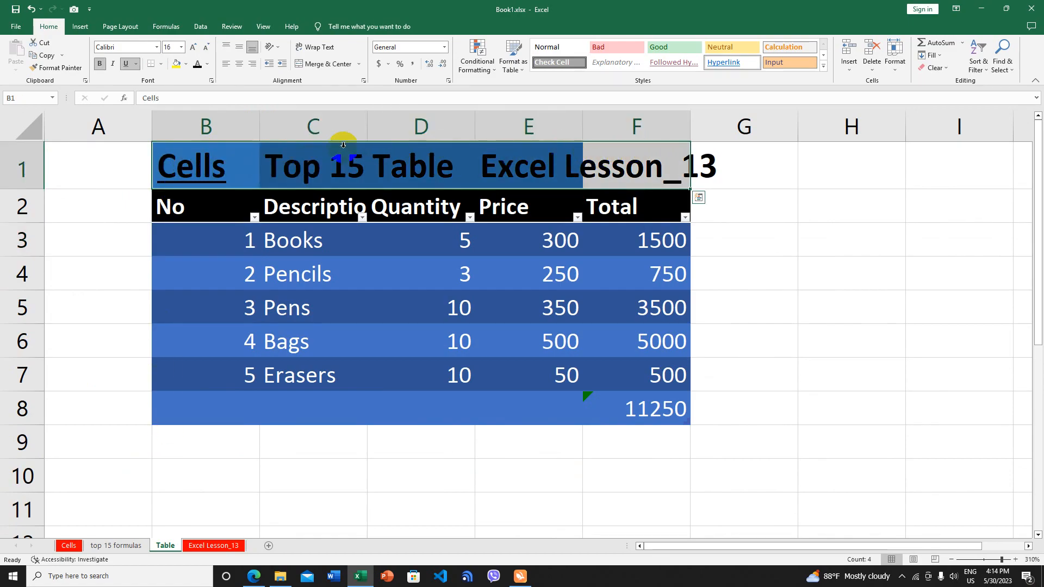
click(206, 48)
click(206, 47)
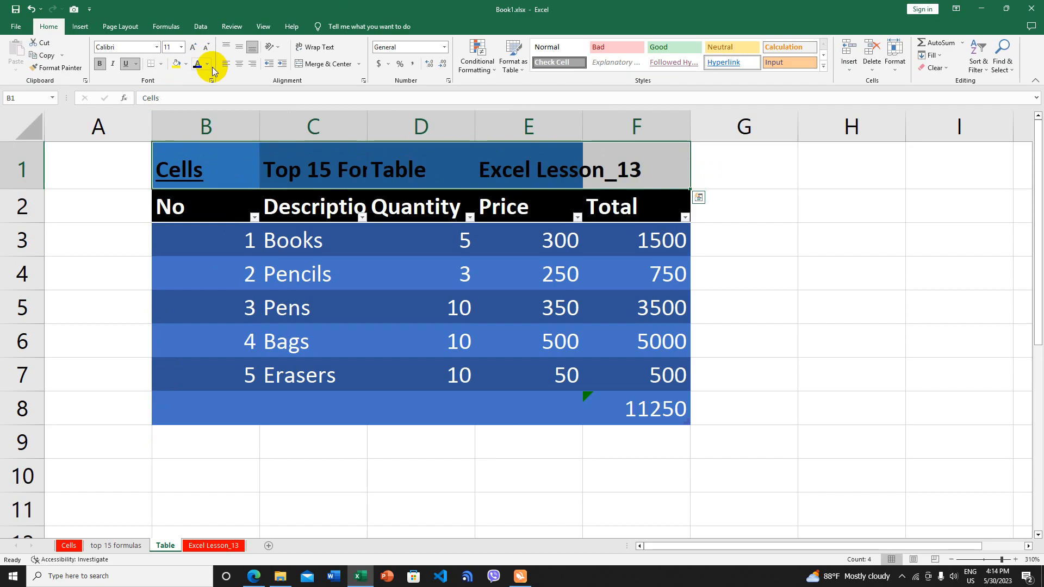
click(204, 48)
click(204, 48)
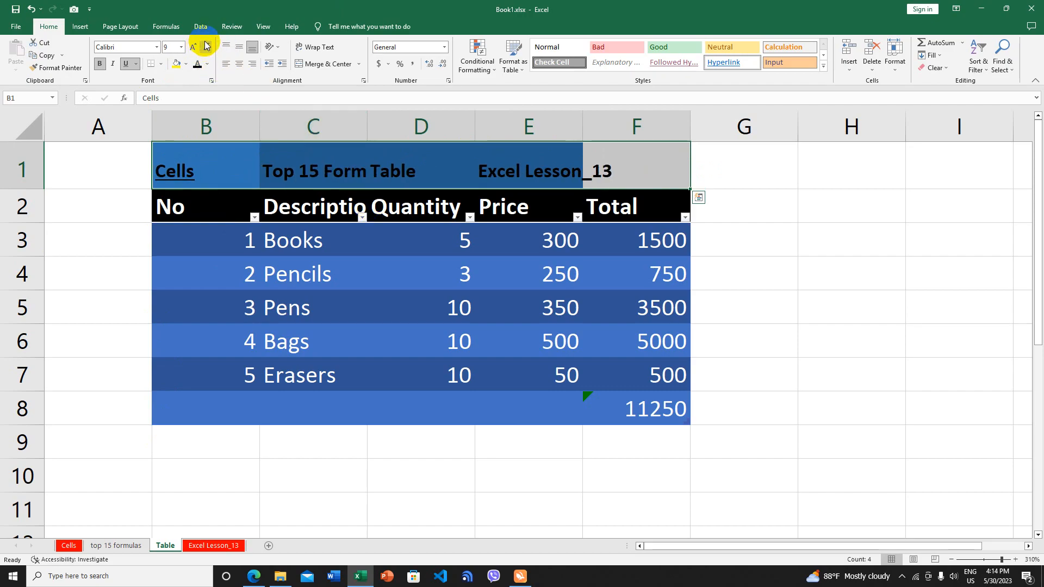
scroll(363, 244, down, 2)
scroll(364, 242, down, 1)
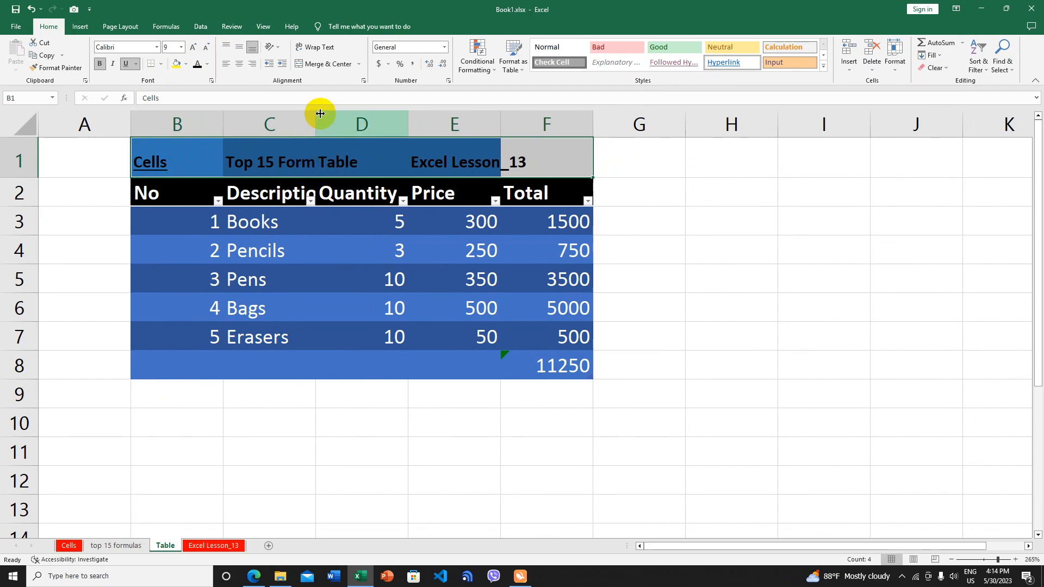
click(173, 163)
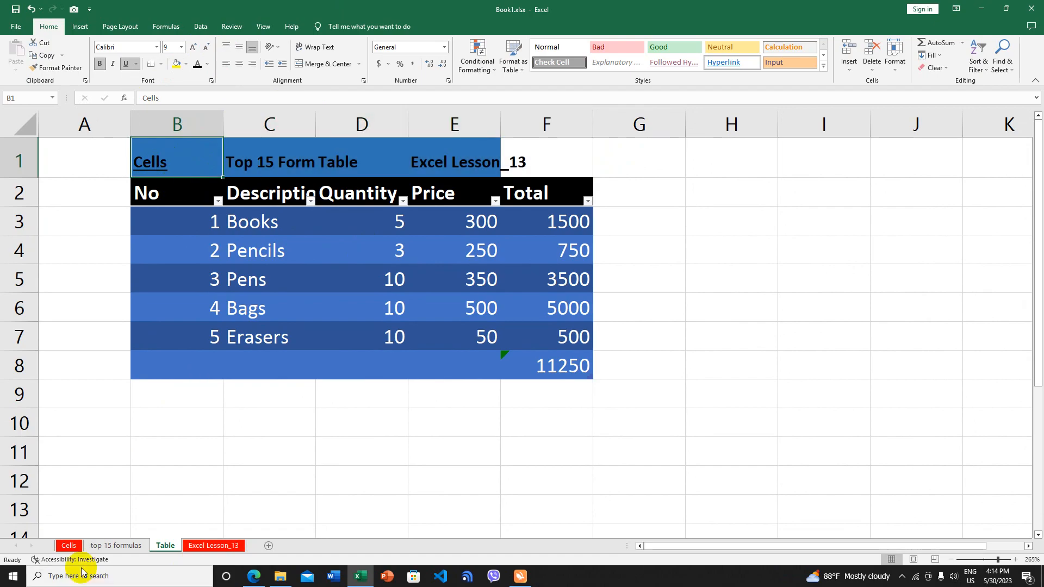
click(163, 160)
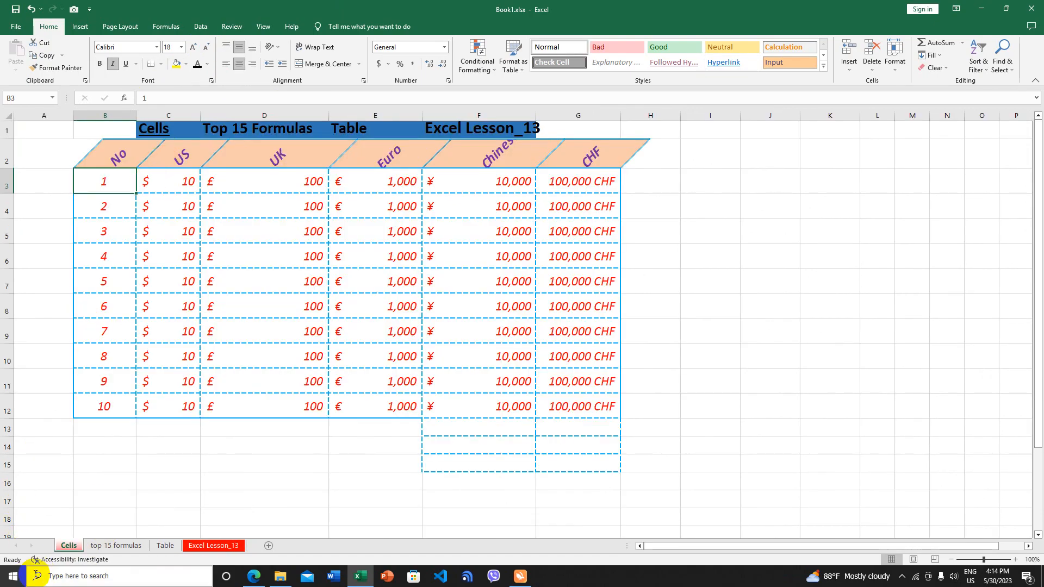
click(473, 131)
click(481, 123)
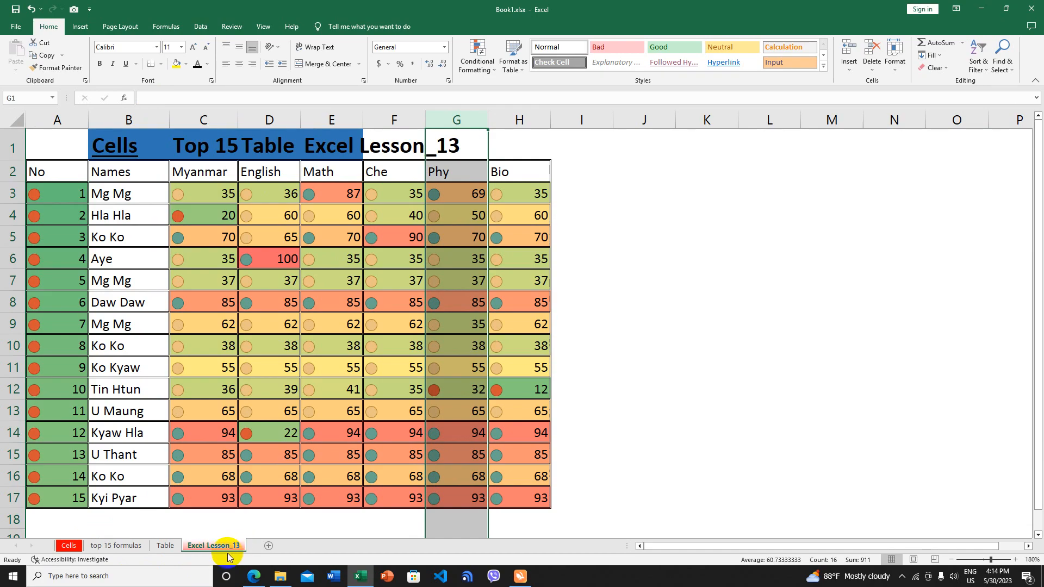
click(82, 546)
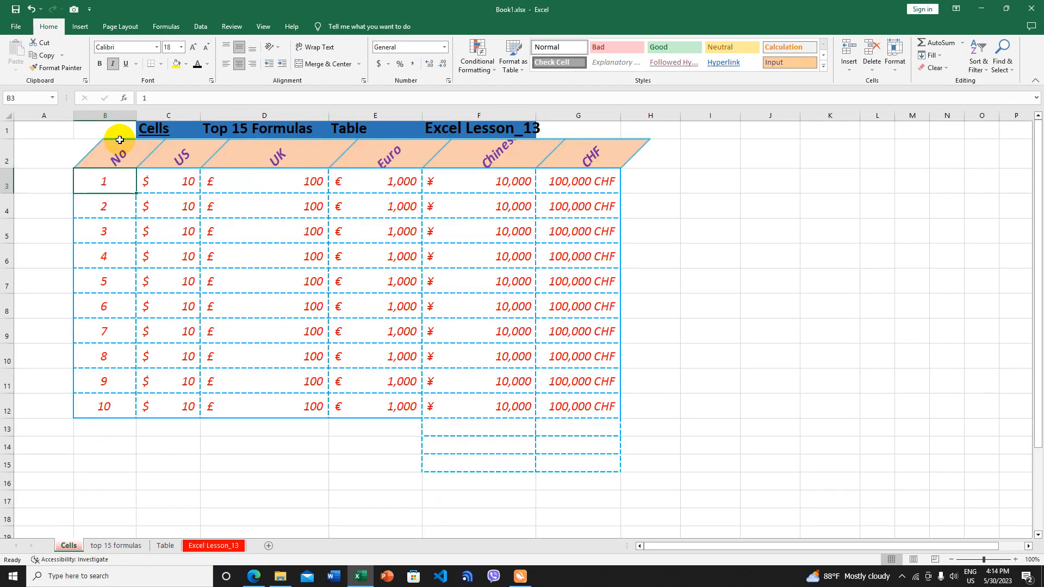